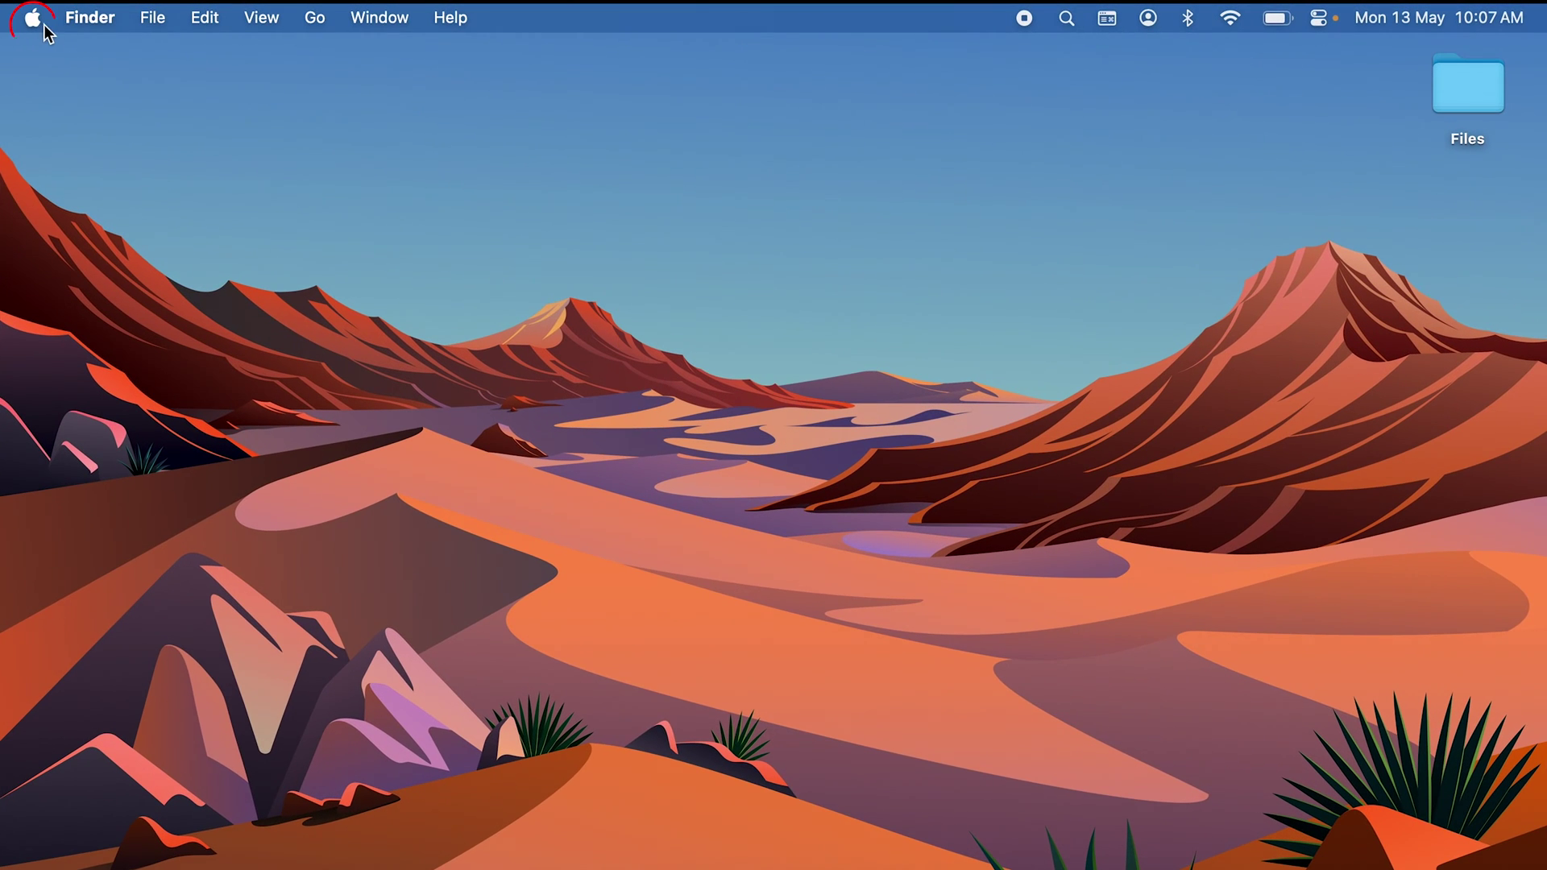
# Lock the Mac from the Apple menu, log back in, and reopen the Apple menu.
pyautogui.click(104, 18)
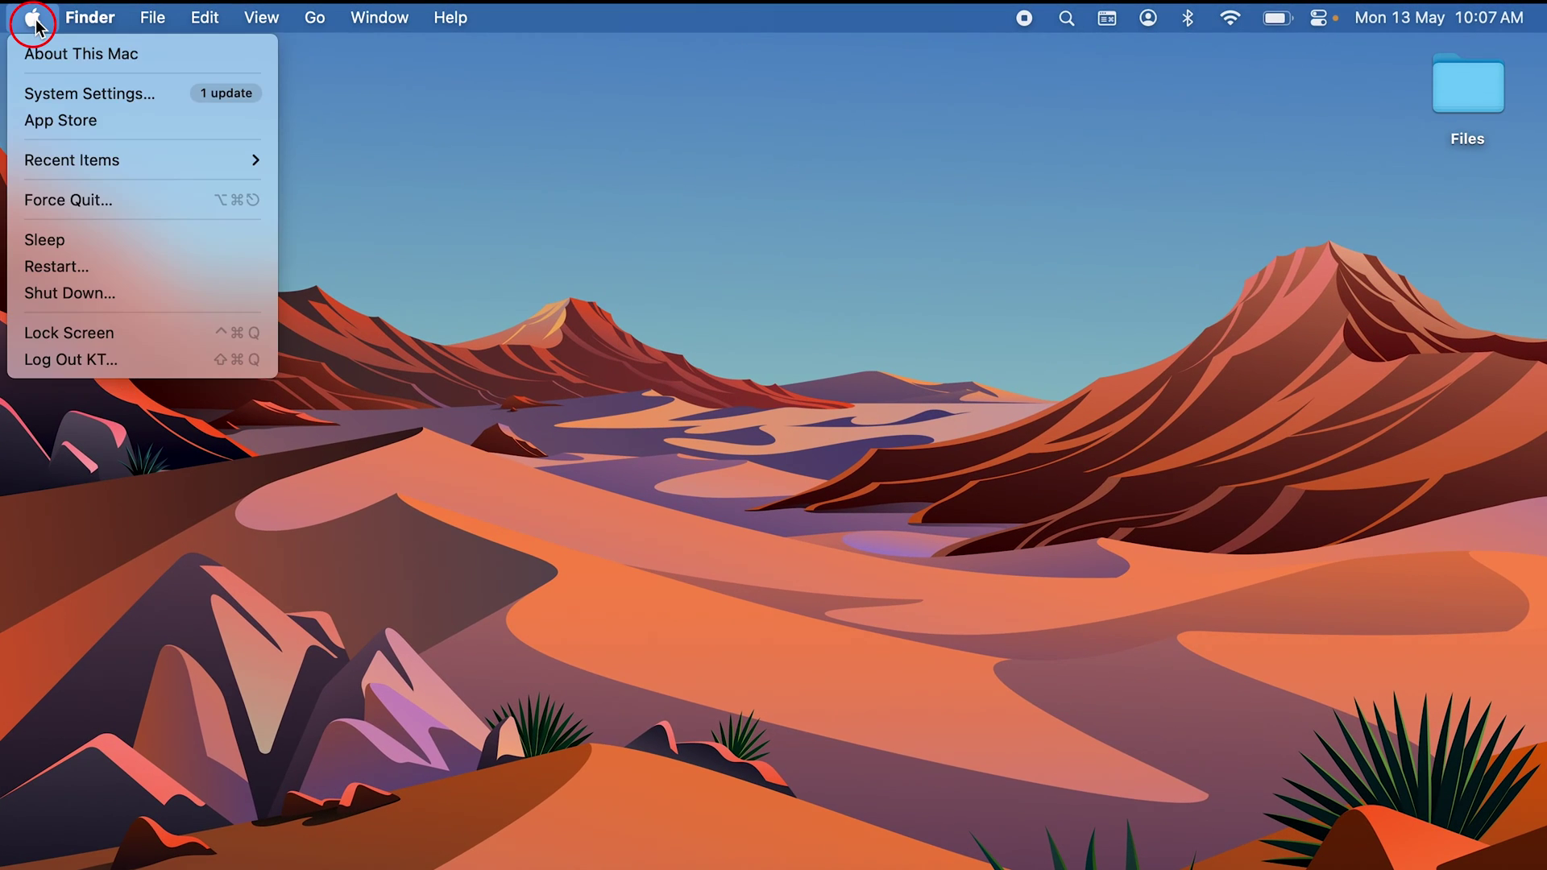
pyautogui.click(90, 333)
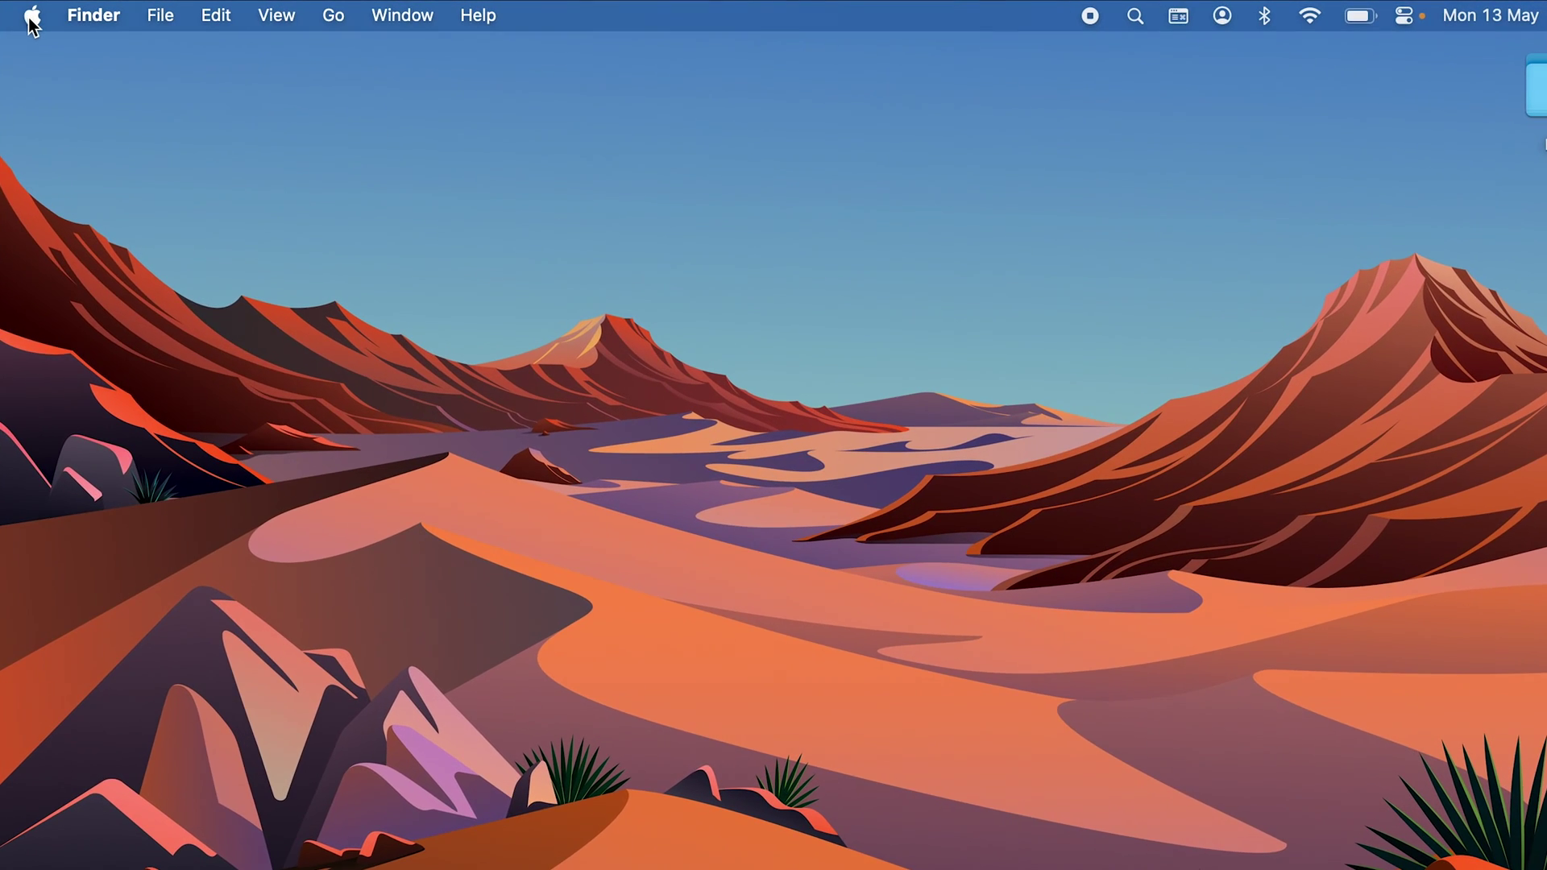
pyautogui.click(99, 2)
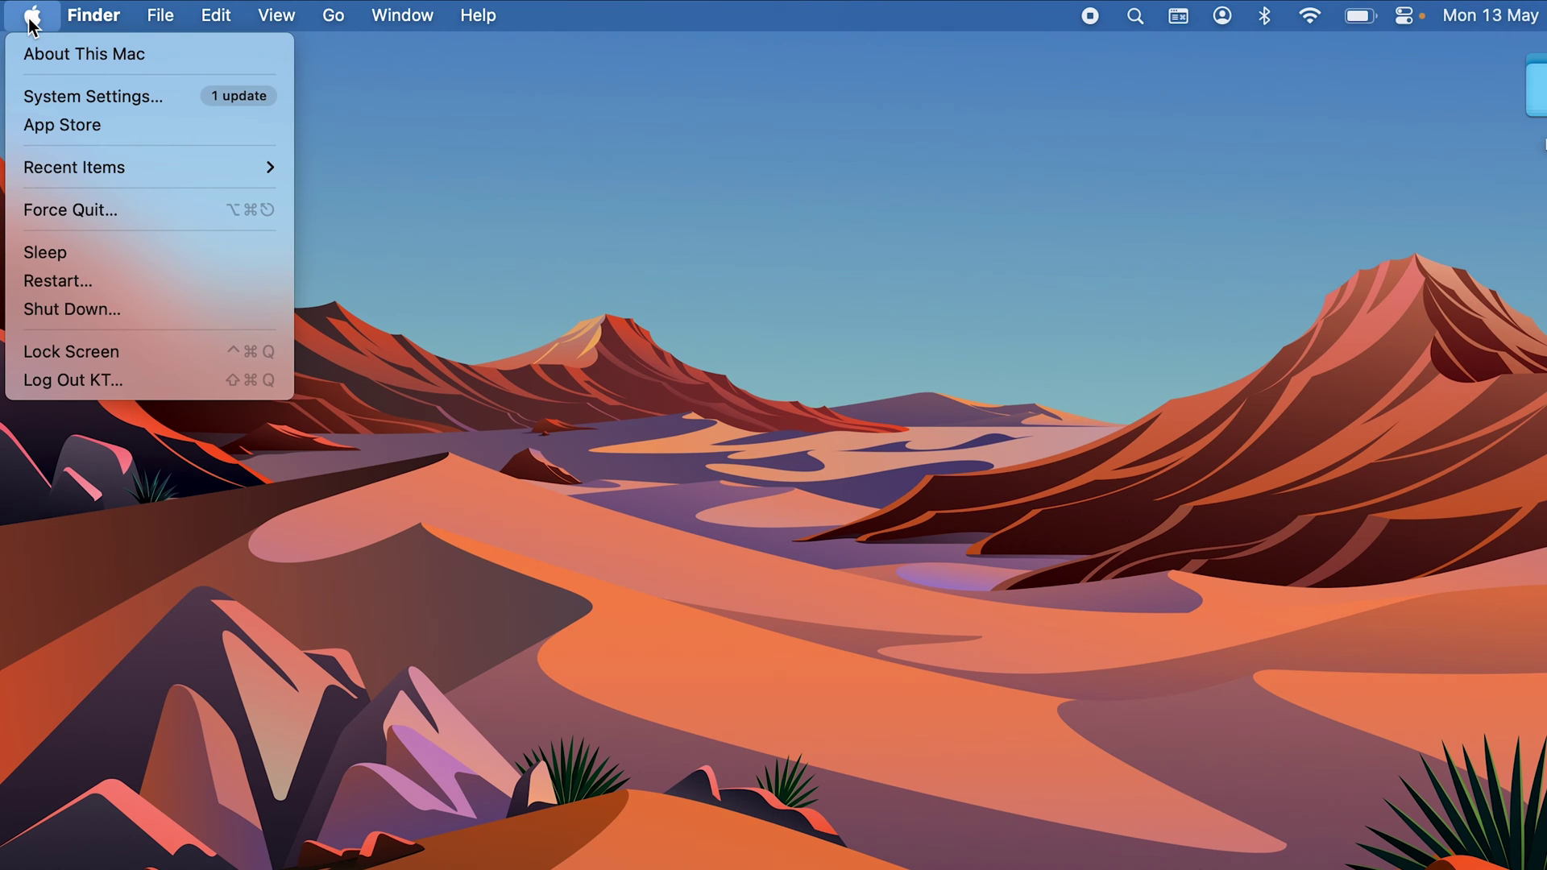
# Open System Settings and go to Users & Groups in the sidebar.
pyautogui.click(91, 98)
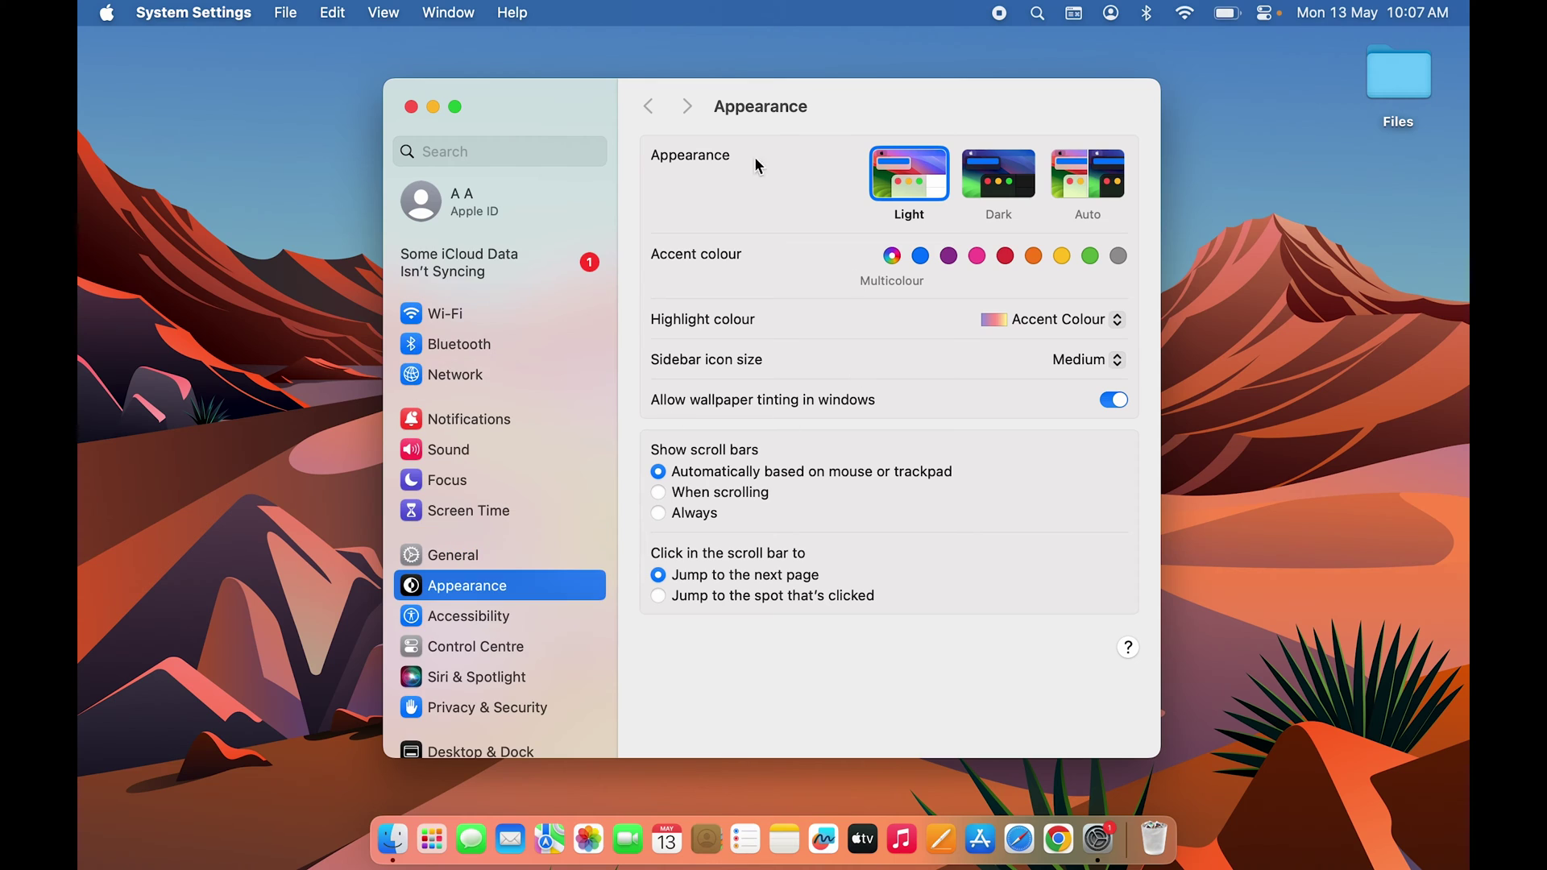
pyautogui.scroll(-10, 523, 516)
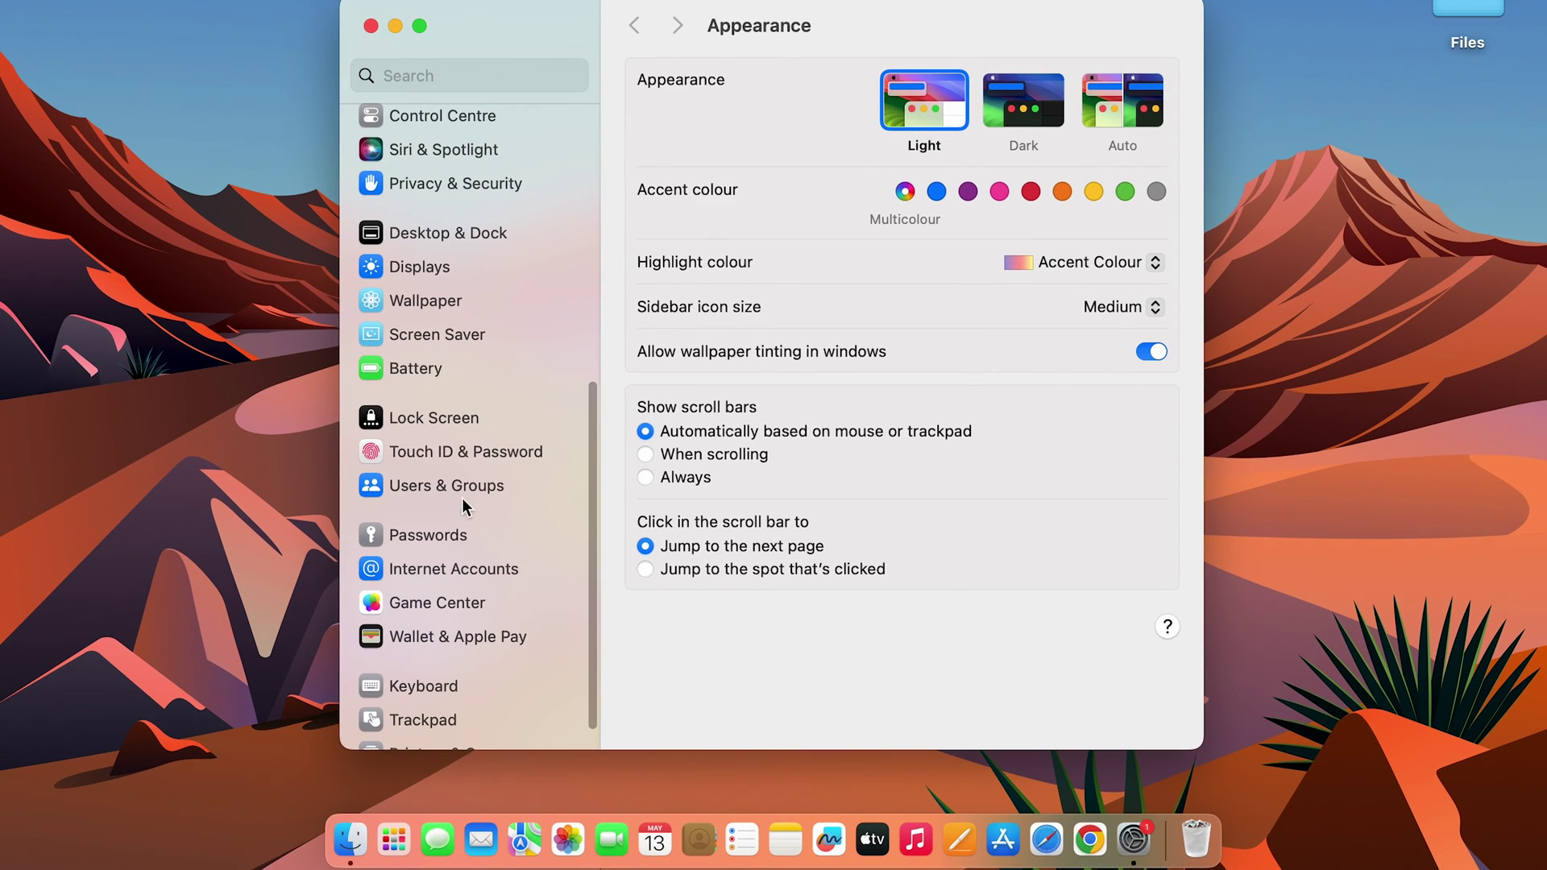
pyautogui.click(447, 484)
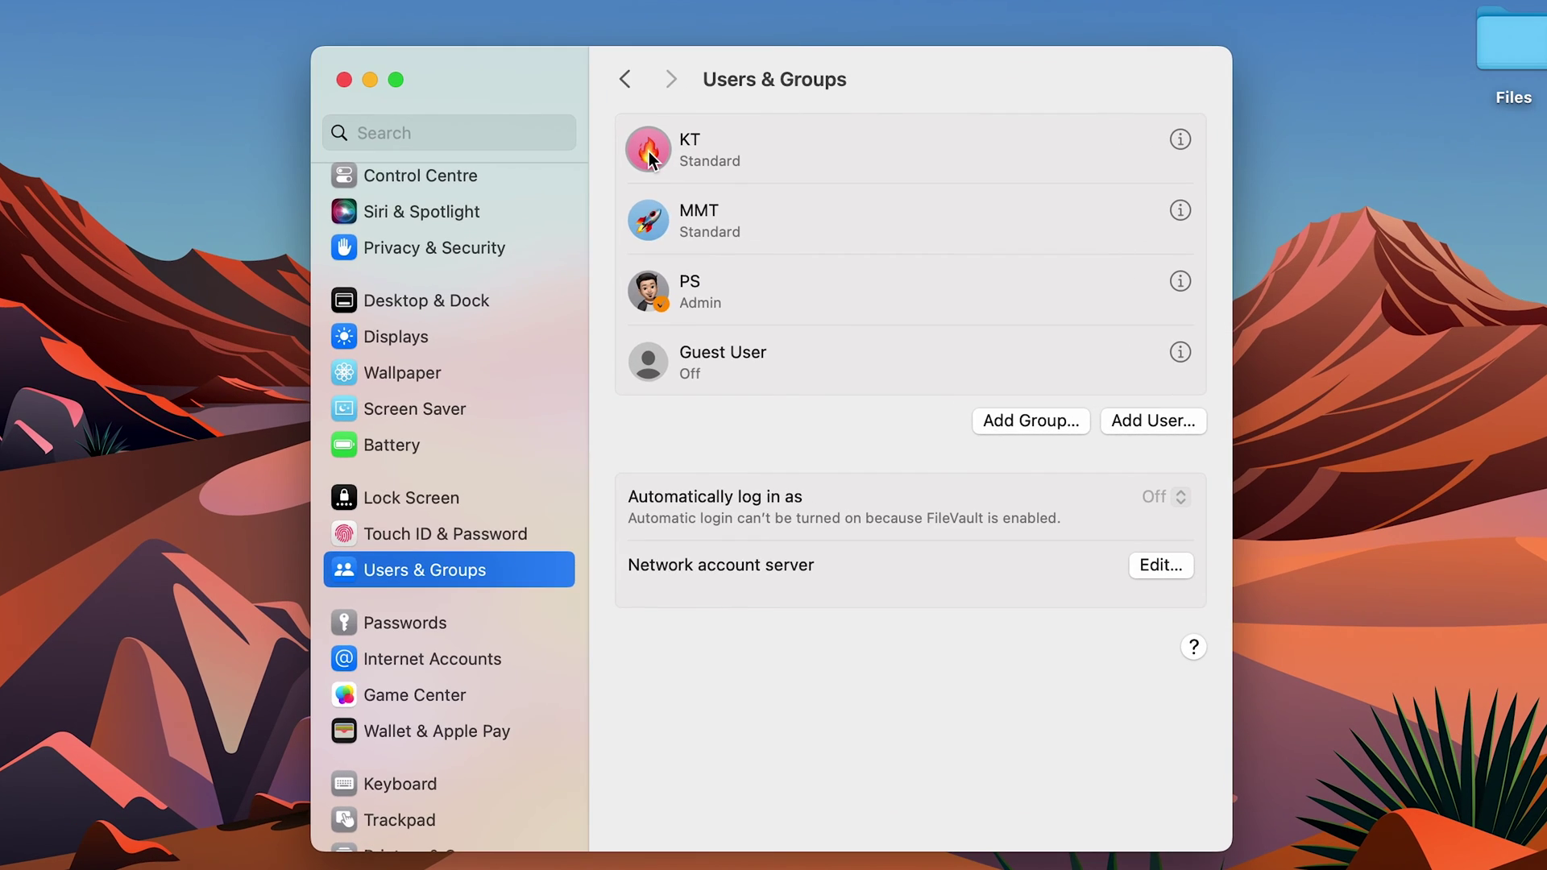
# Try the mouse Memoji as the top account's picture, zooming and re-centring it.
pyautogui.click(669, 170)
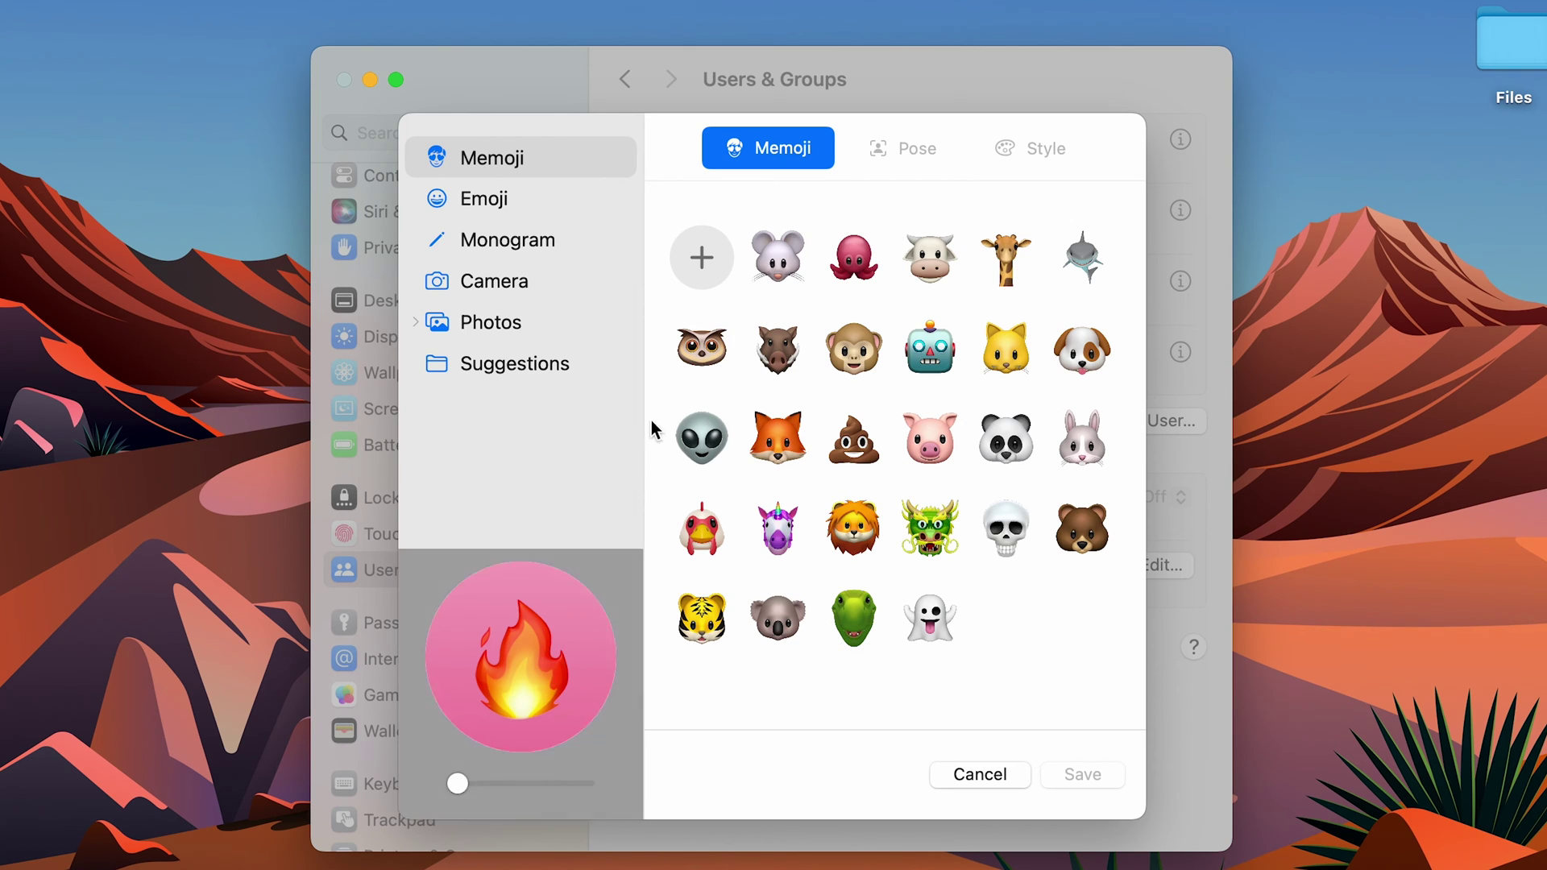
pyautogui.click(779, 269)
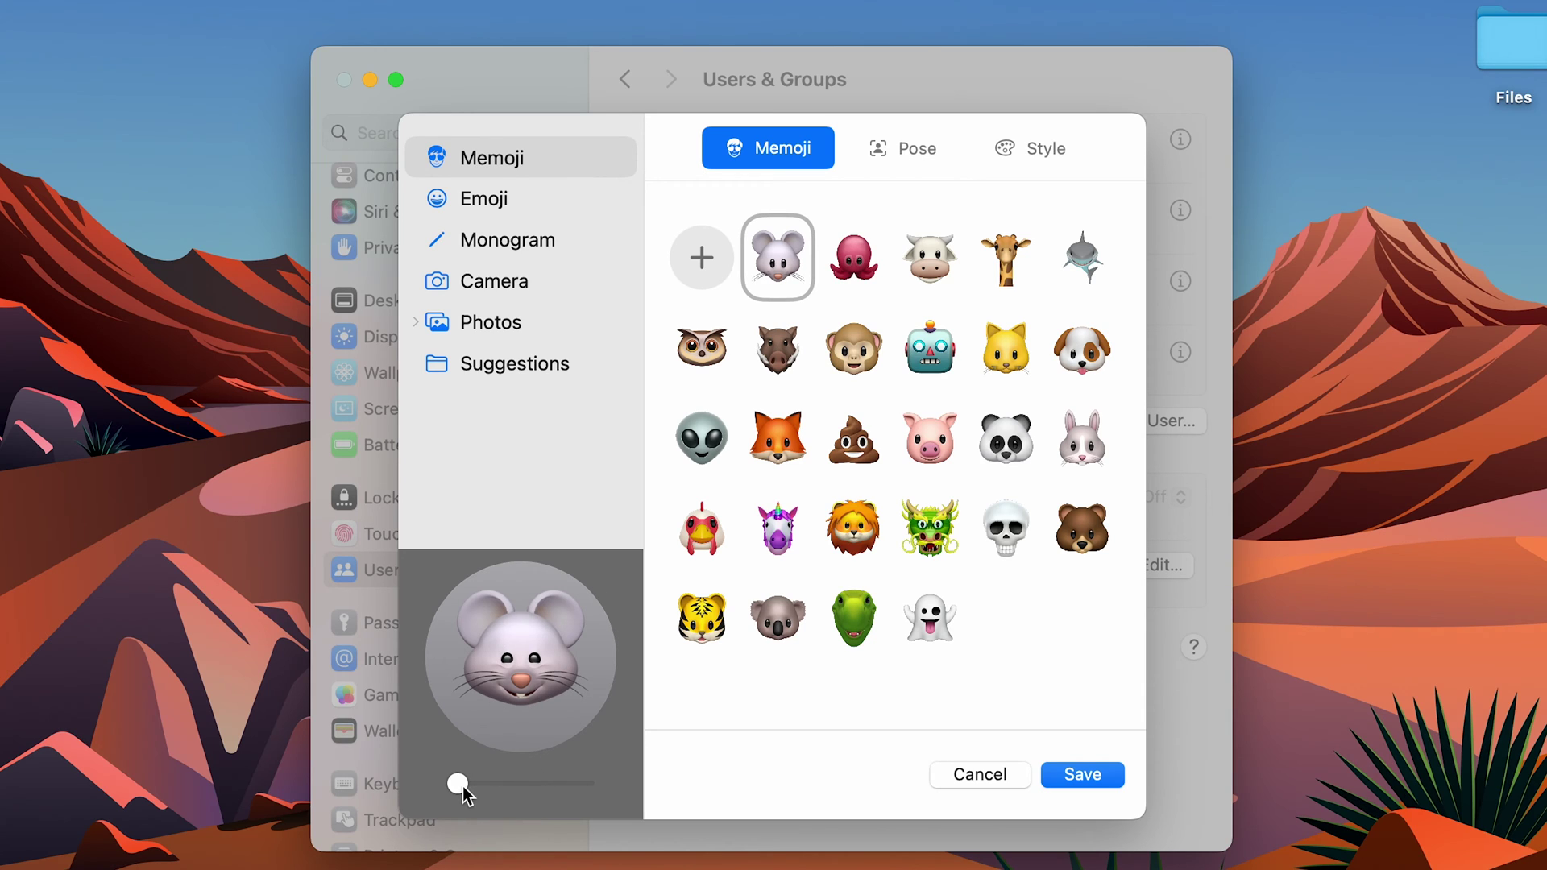
pyautogui.moveTo(465, 793)
pyautogui.mouseDown()
pyautogui.moveTo(577, 794)
pyautogui.moveTo(481, 794)
pyautogui.moveTo(494, 792)
pyautogui.mouseUp()
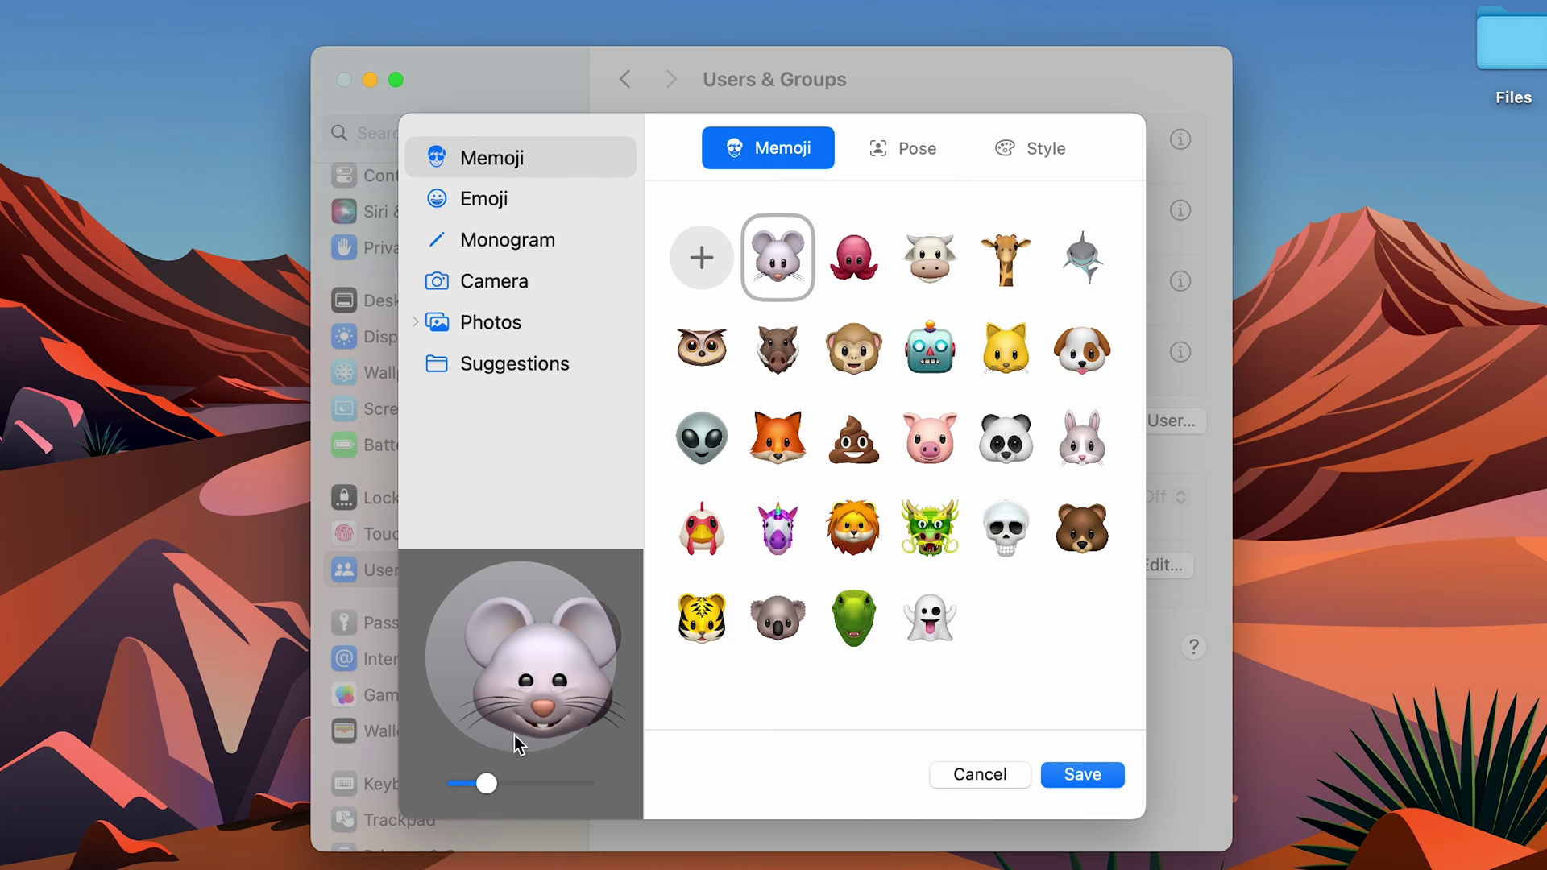
pyautogui.moveTo(574, 674); pyautogui.dragTo(553, 659)
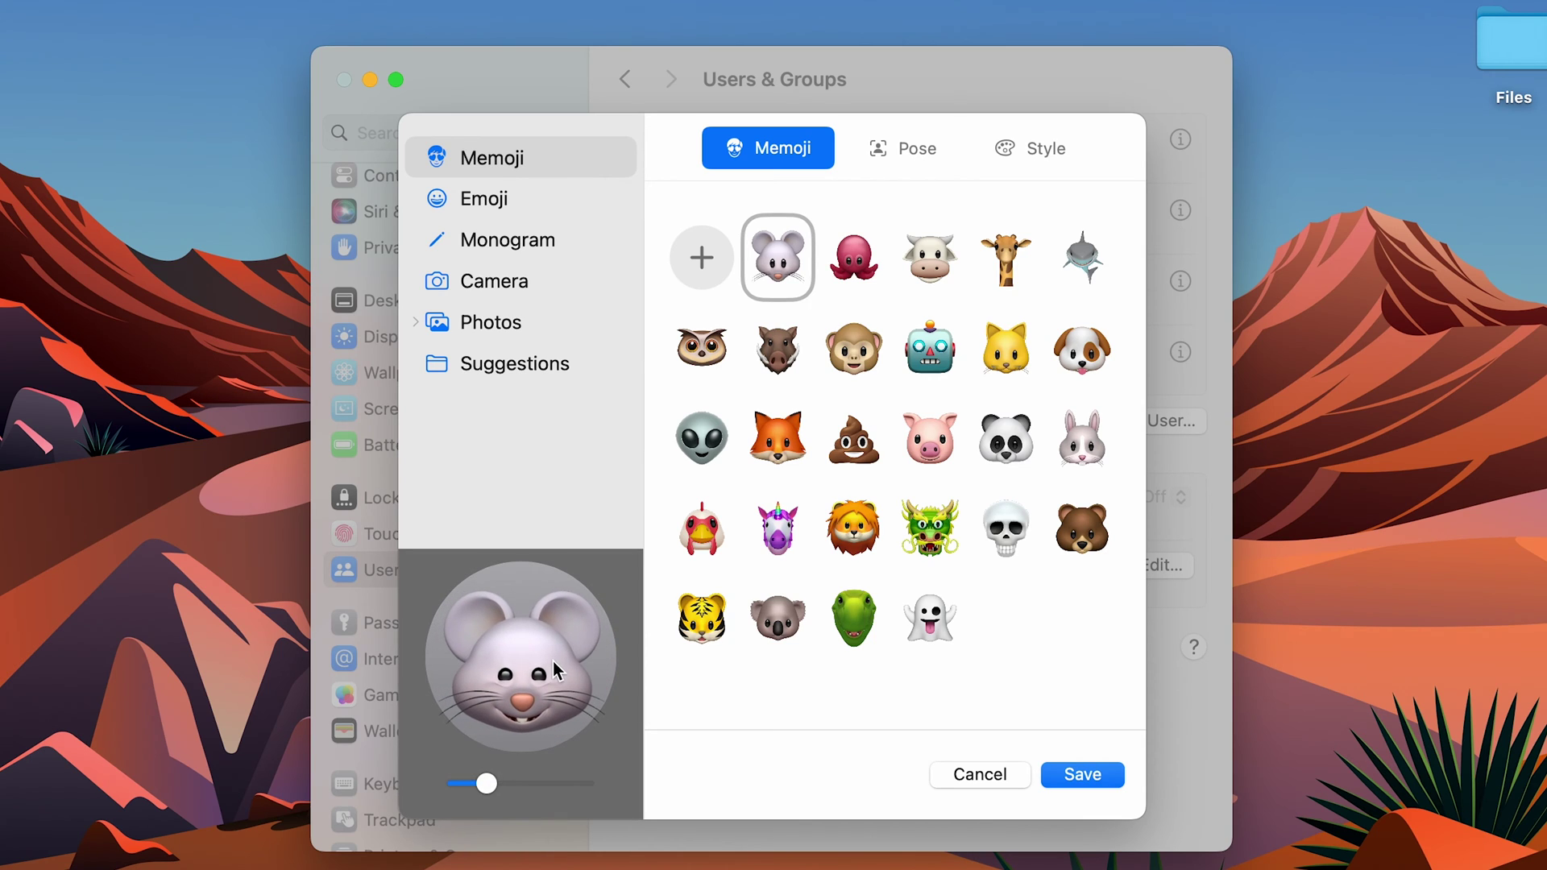
pyautogui.moveTo(493, 796)
pyautogui.mouseDown()
pyautogui.moveTo(525, 795)
pyautogui.moveTo(493, 796)
pyautogui.mouseUp()
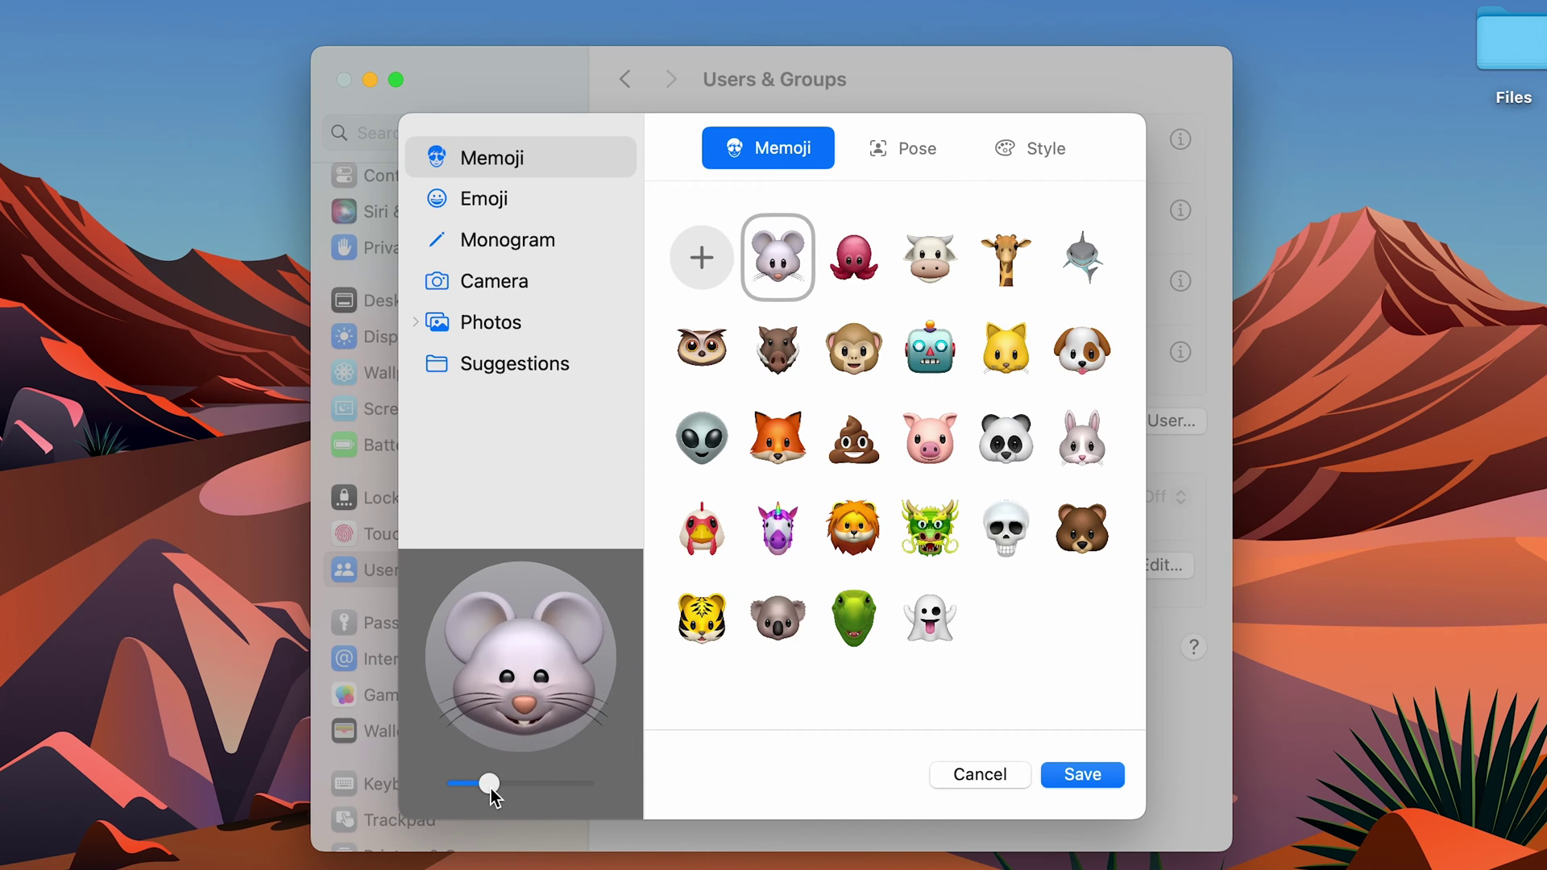
# Switch to the owl Memoji, zoom in slightly, and show its poses.
pyautogui.click(697, 357)
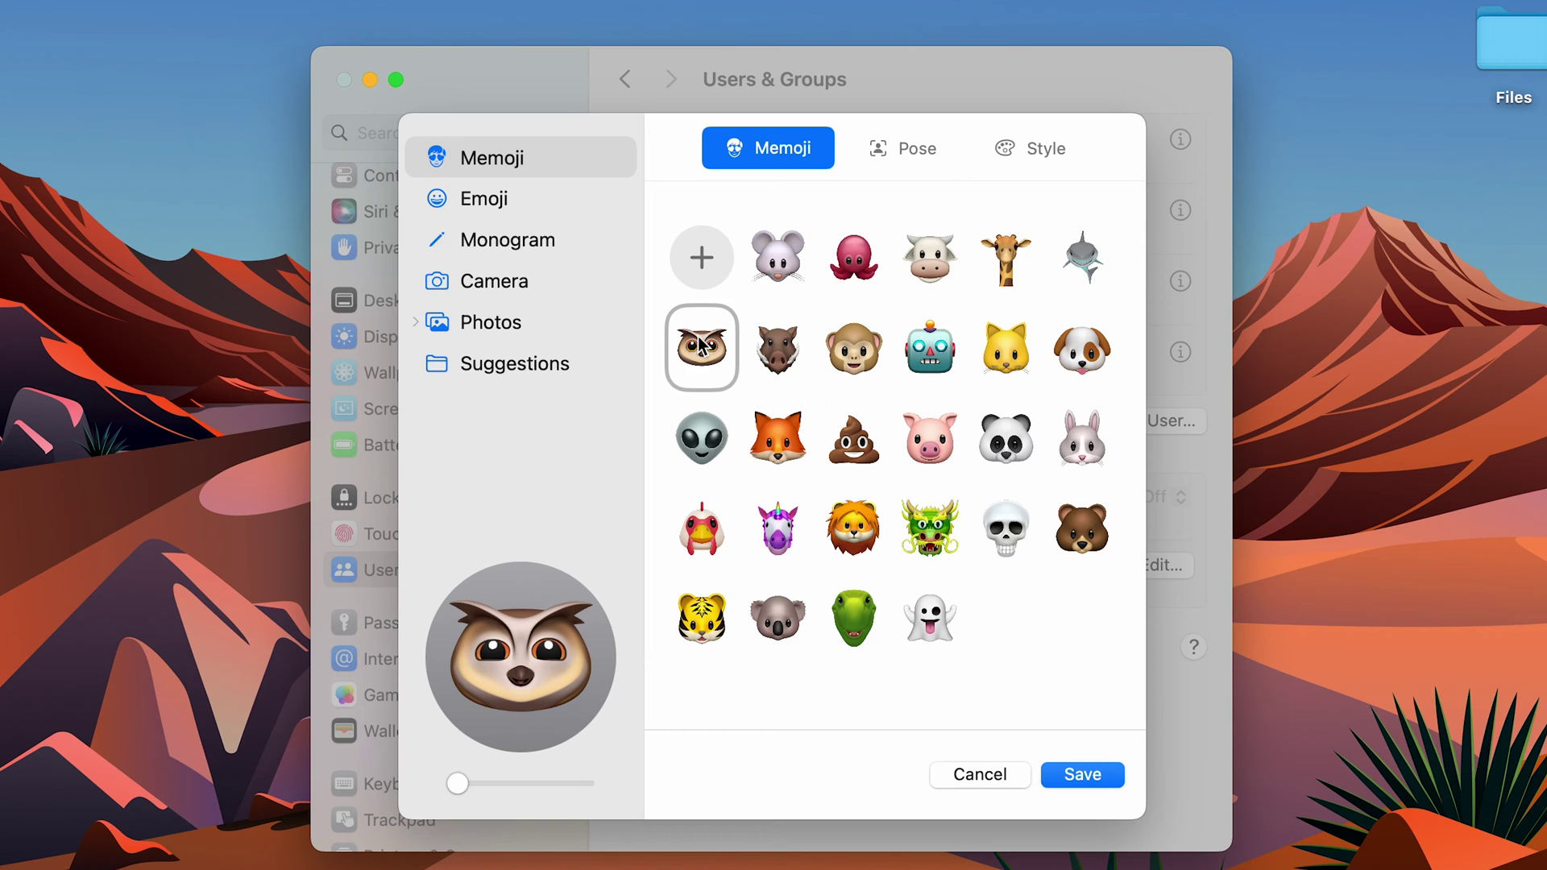
pyautogui.moveTo(458, 788); pyautogui.dragTo(467, 795)
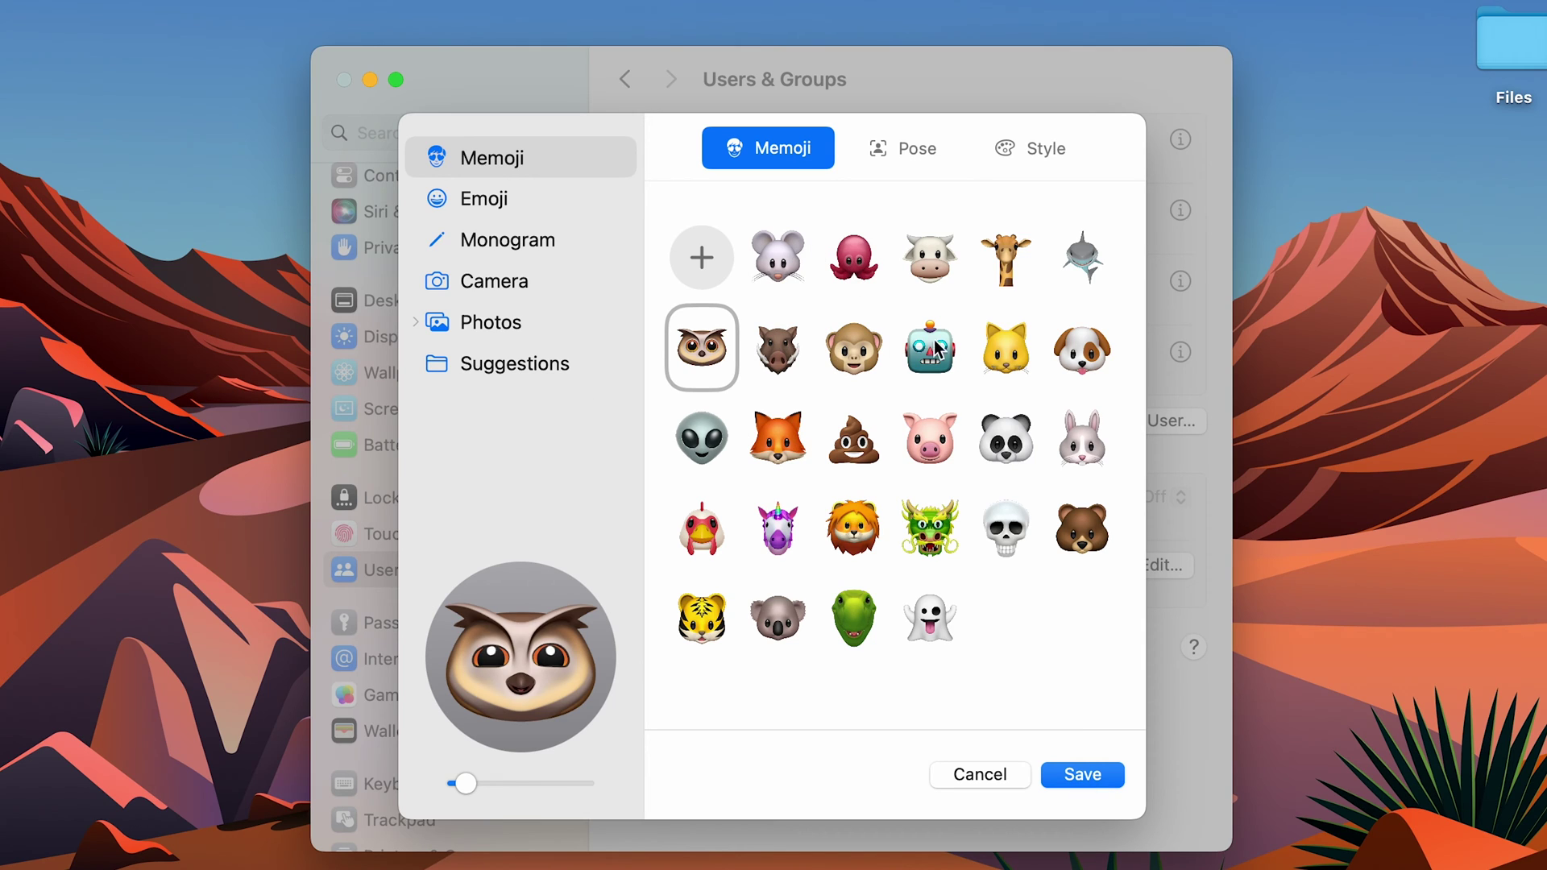
pyautogui.click(901, 151)
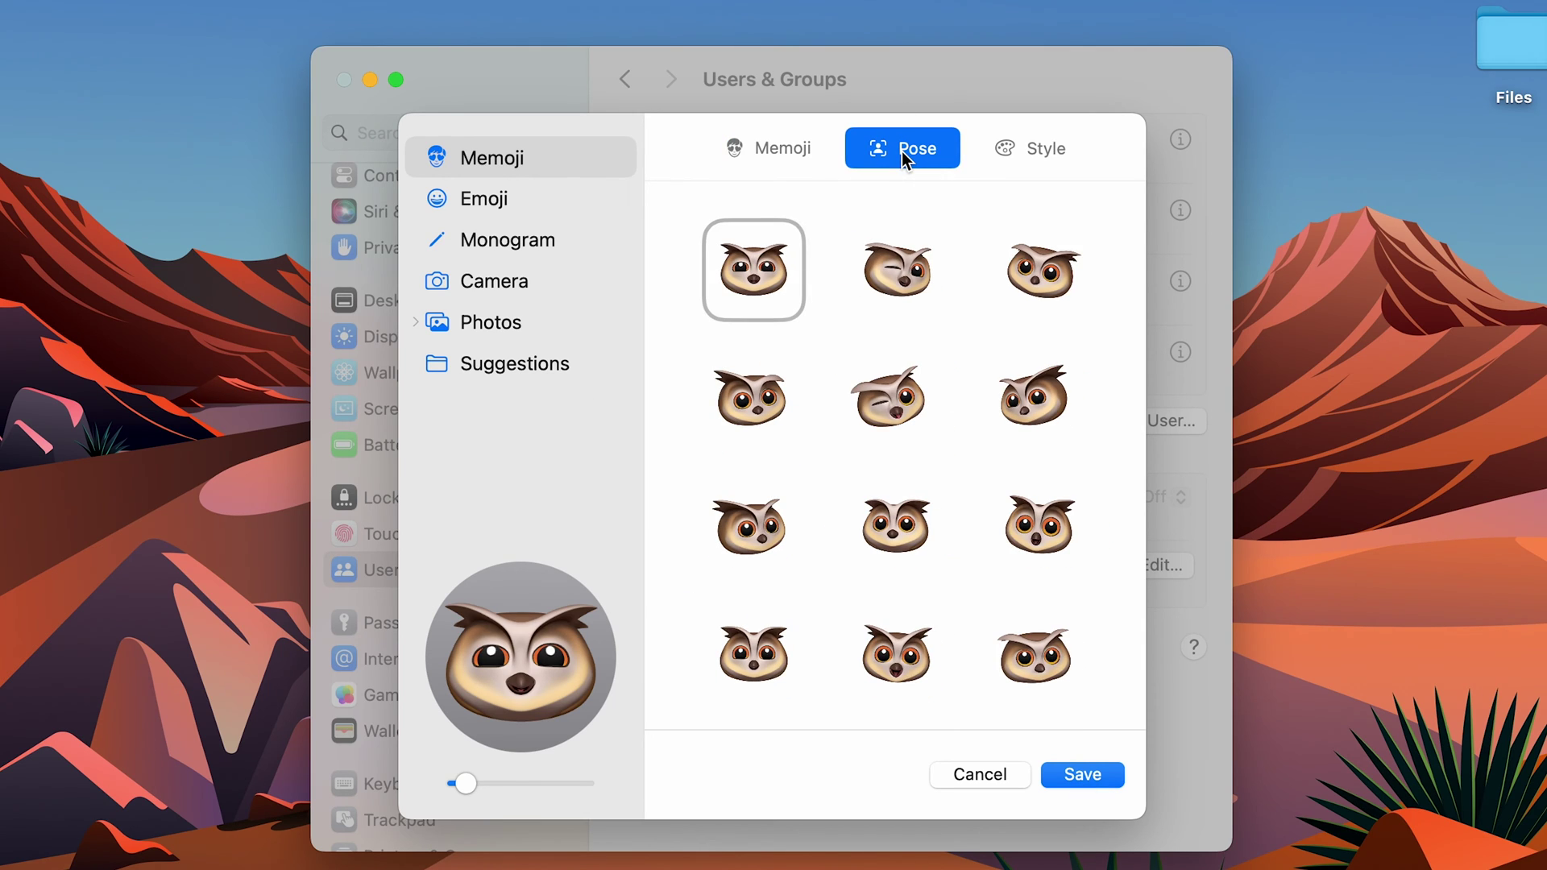
# Save the octopus Memoji in its star-eyes pose as the account picture.
pyautogui.click(766, 147)
pyautogui.click(858, 267)
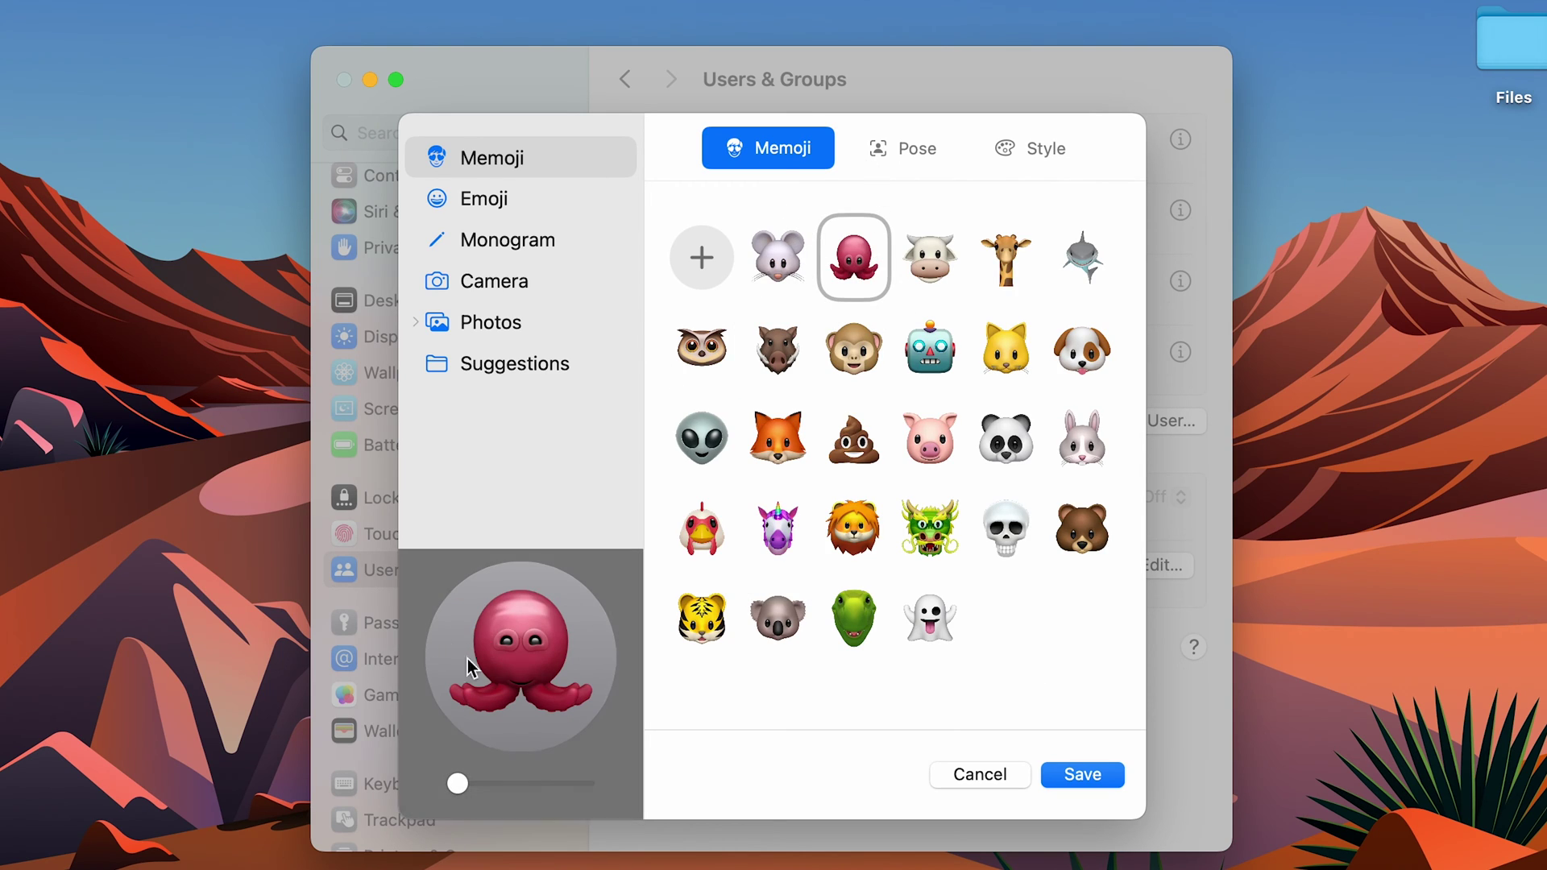
pyautogui.click(916, 151)
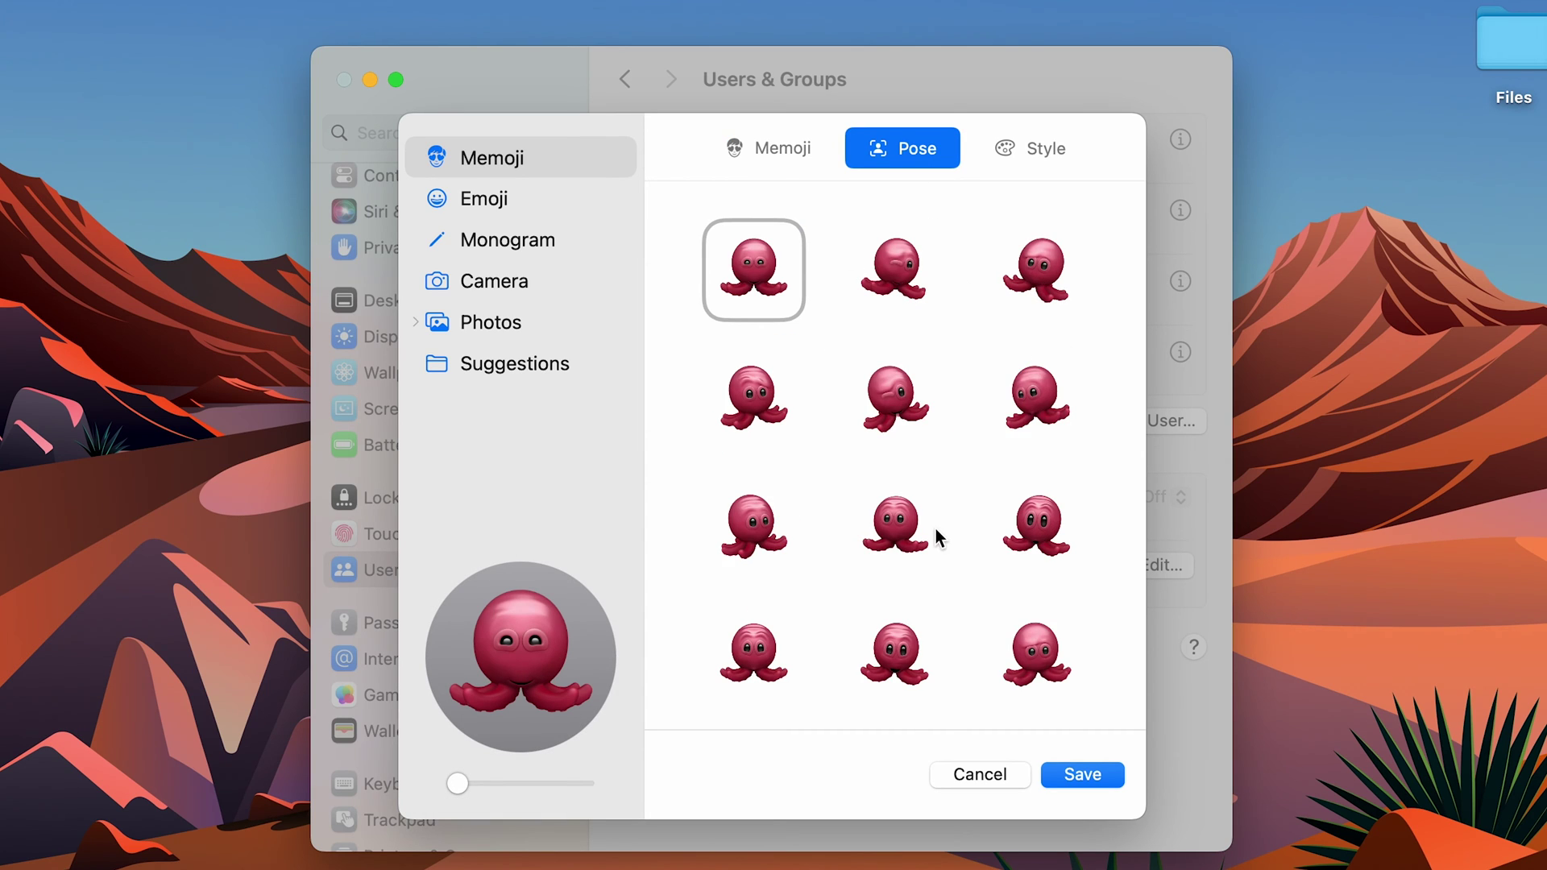
pyautogui.scroll(-3, 935, 528)
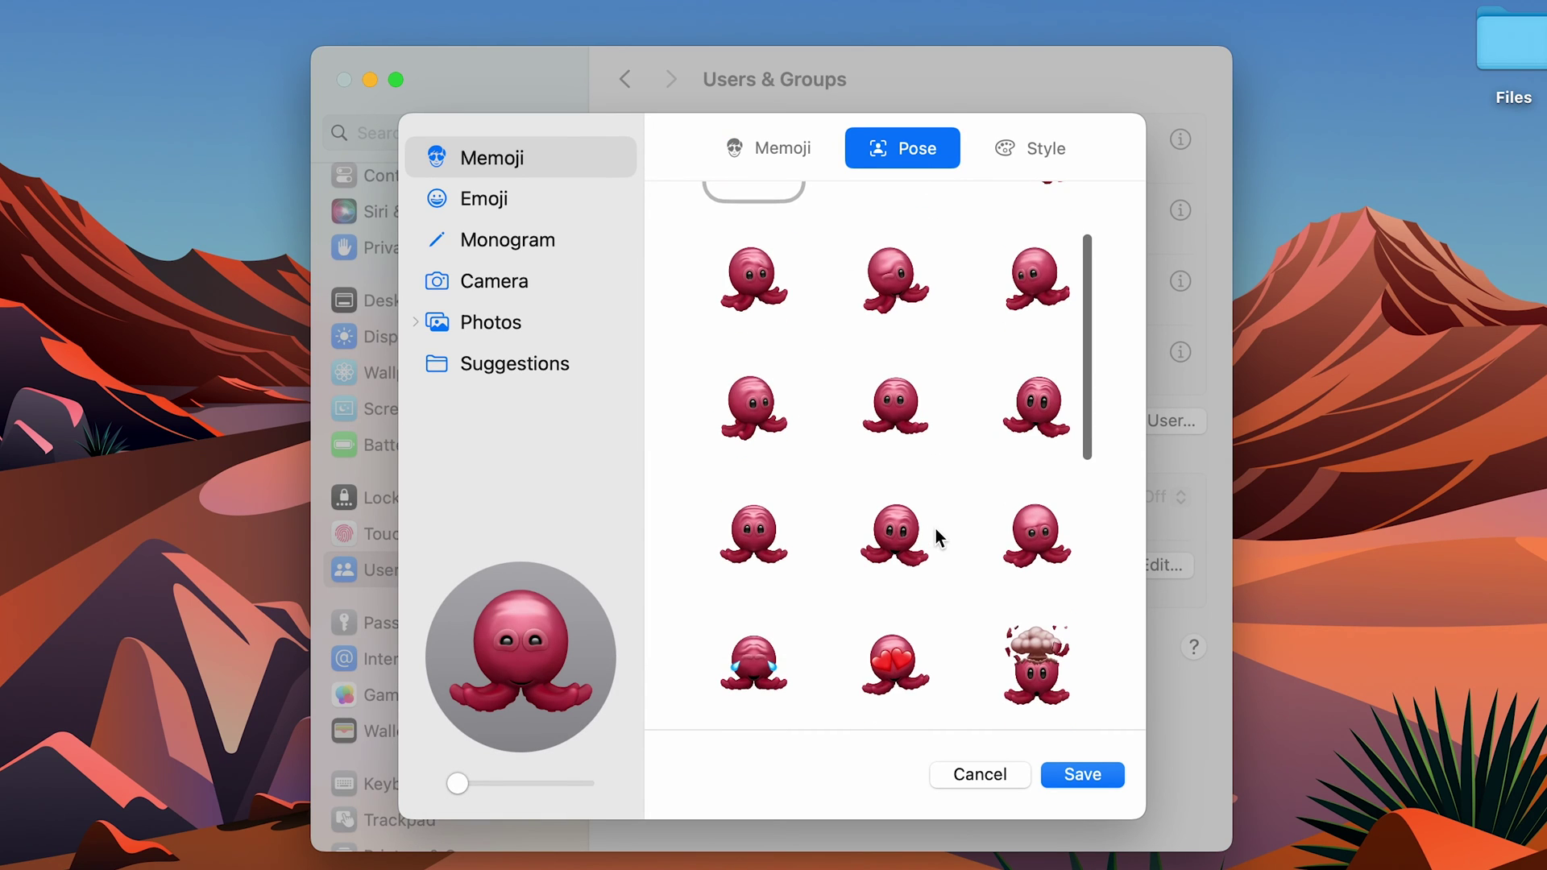
pyautogui.click(902, 654)
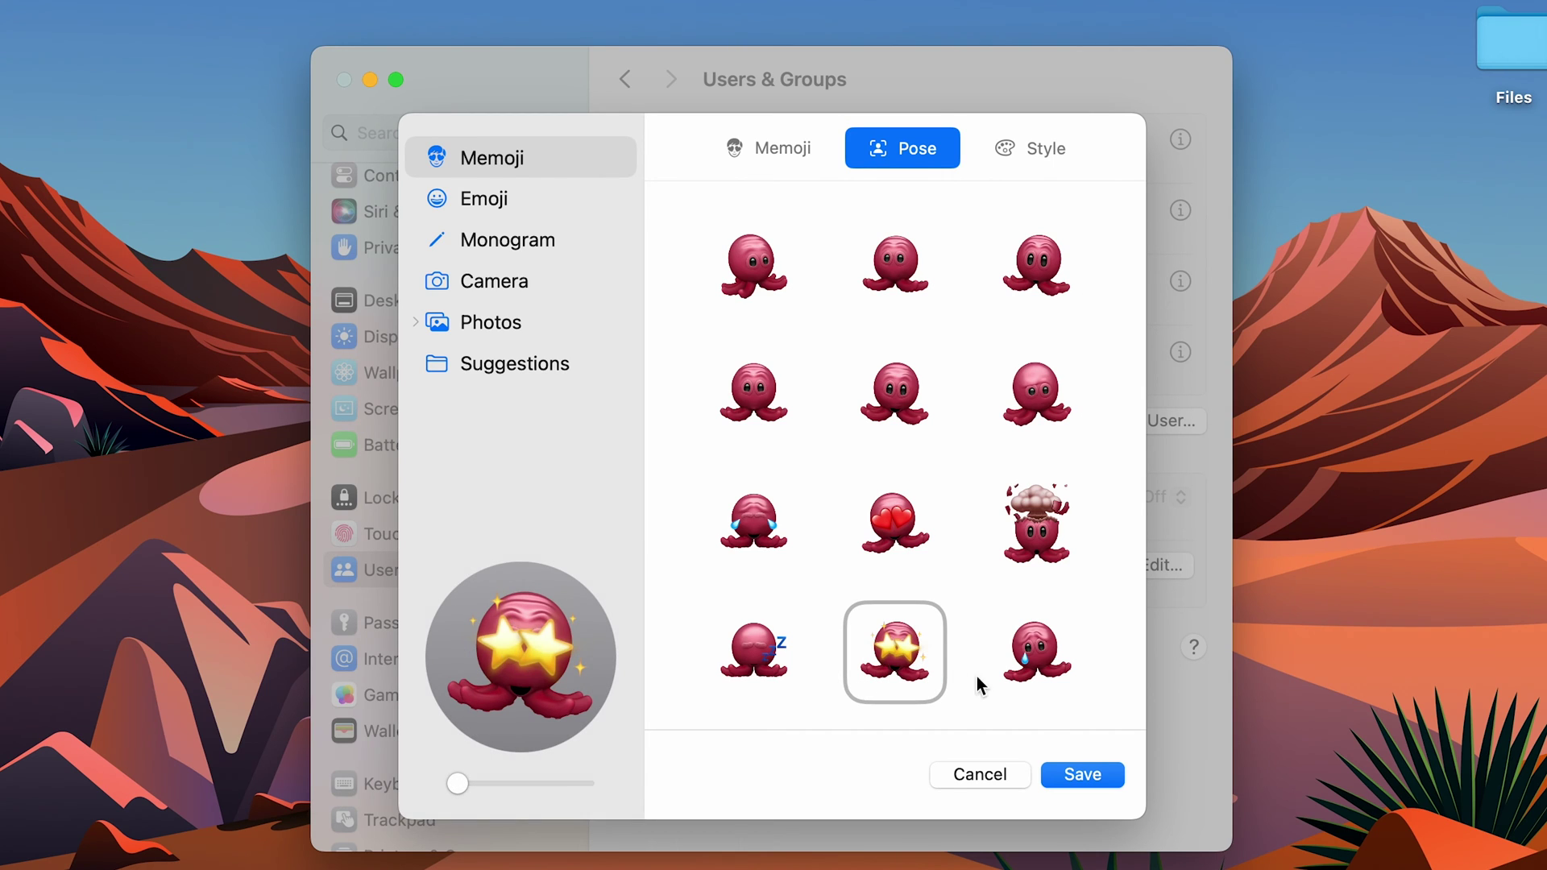
pyautogui.click(1093, 779)
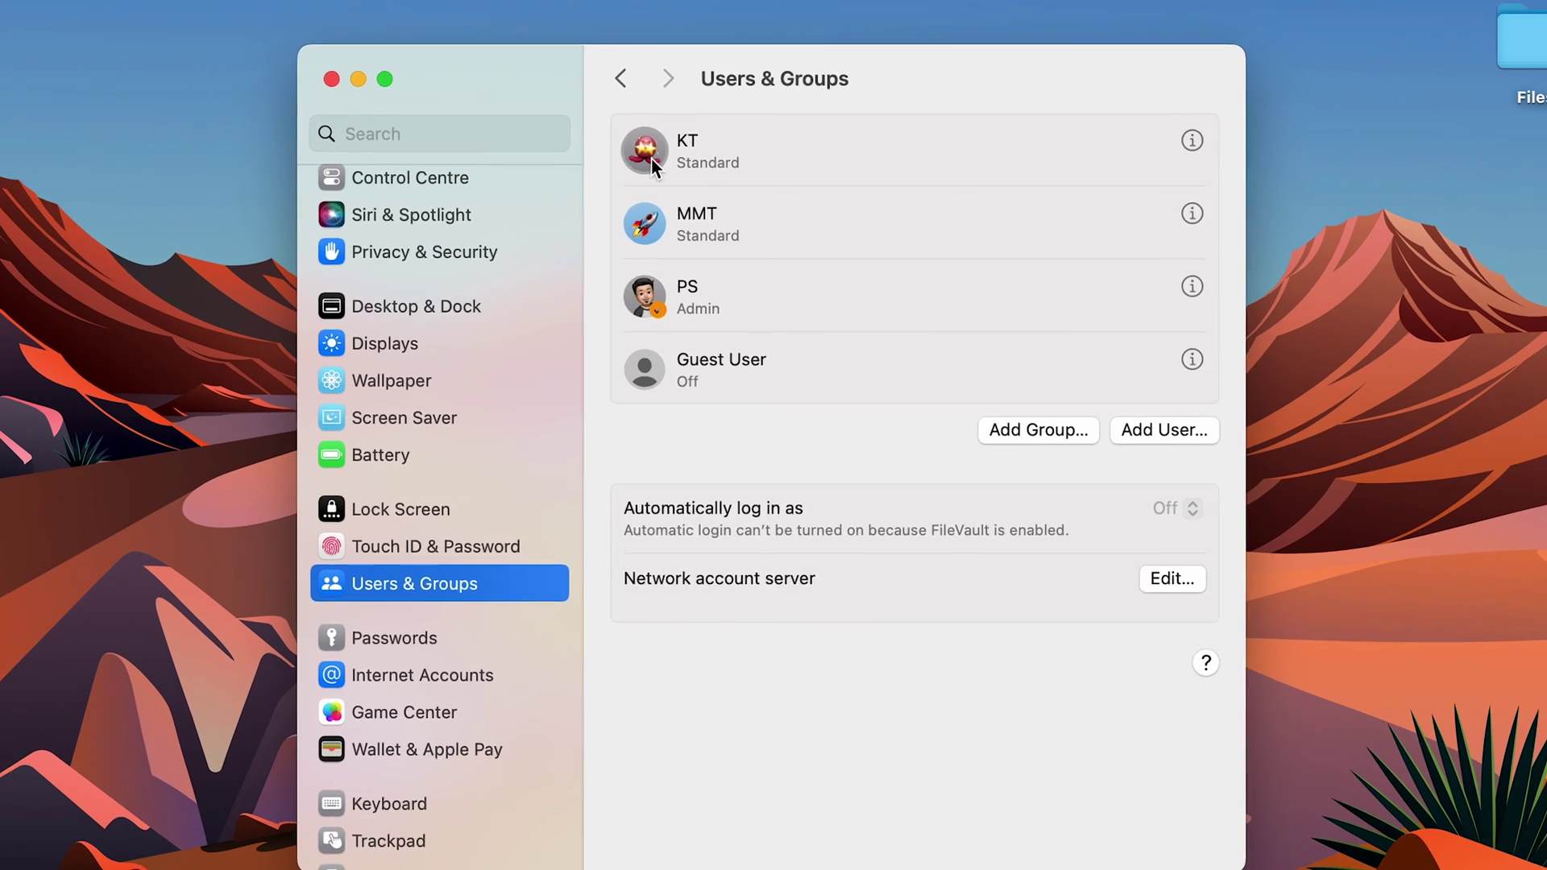
# Save the green screaming-face emoji as the top account's picture, then reopen the picker.
pyautogui.click(630, 161)
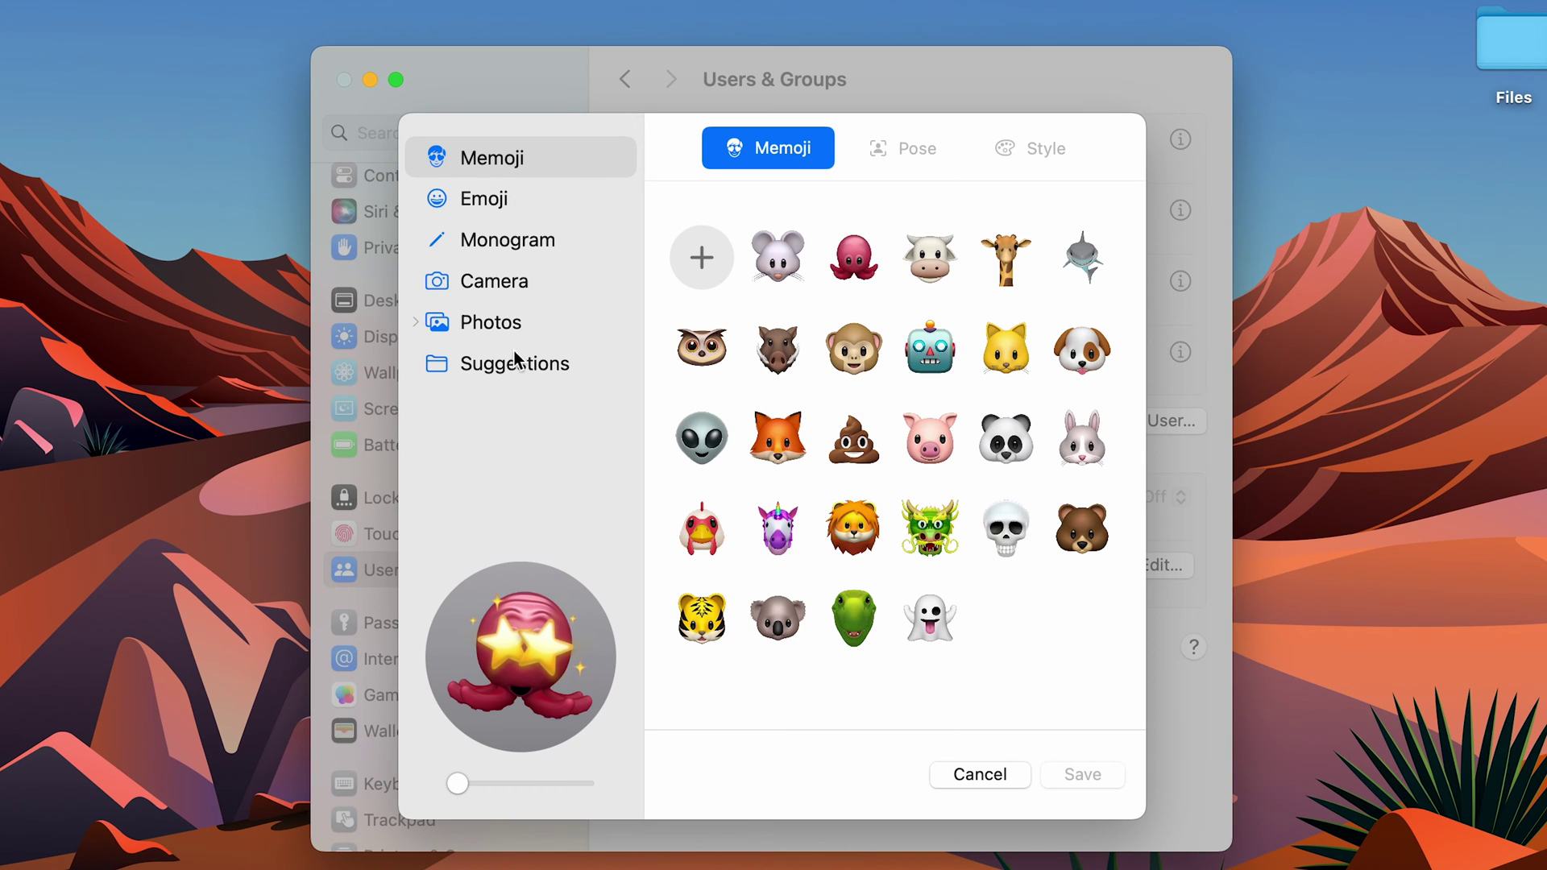
pyautogui.click(508, 203)
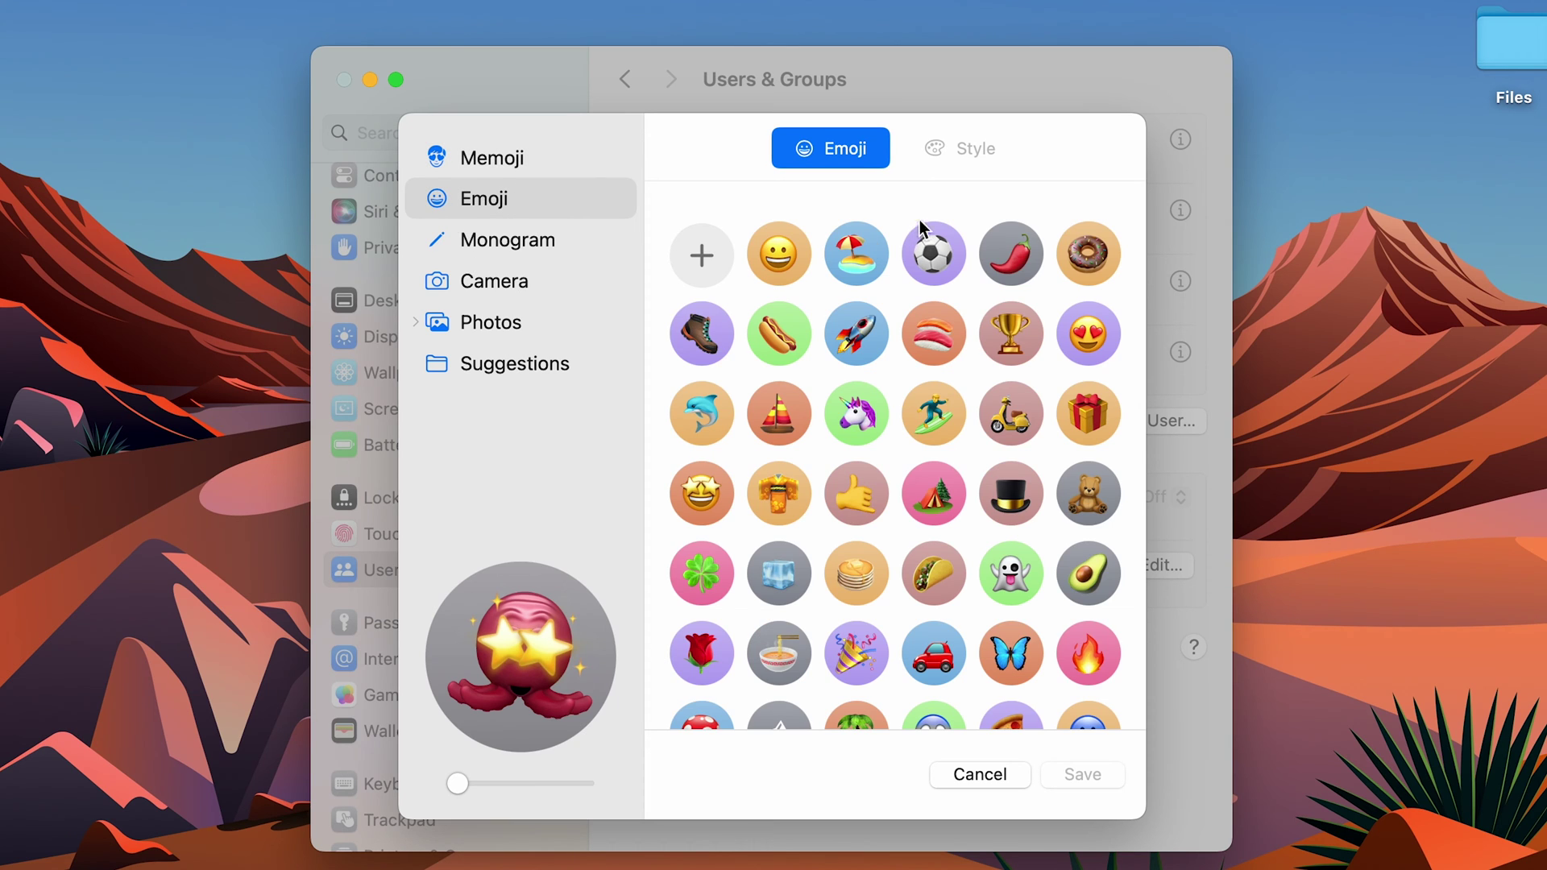
pyautogui.scroll(-3, 1022, 641)
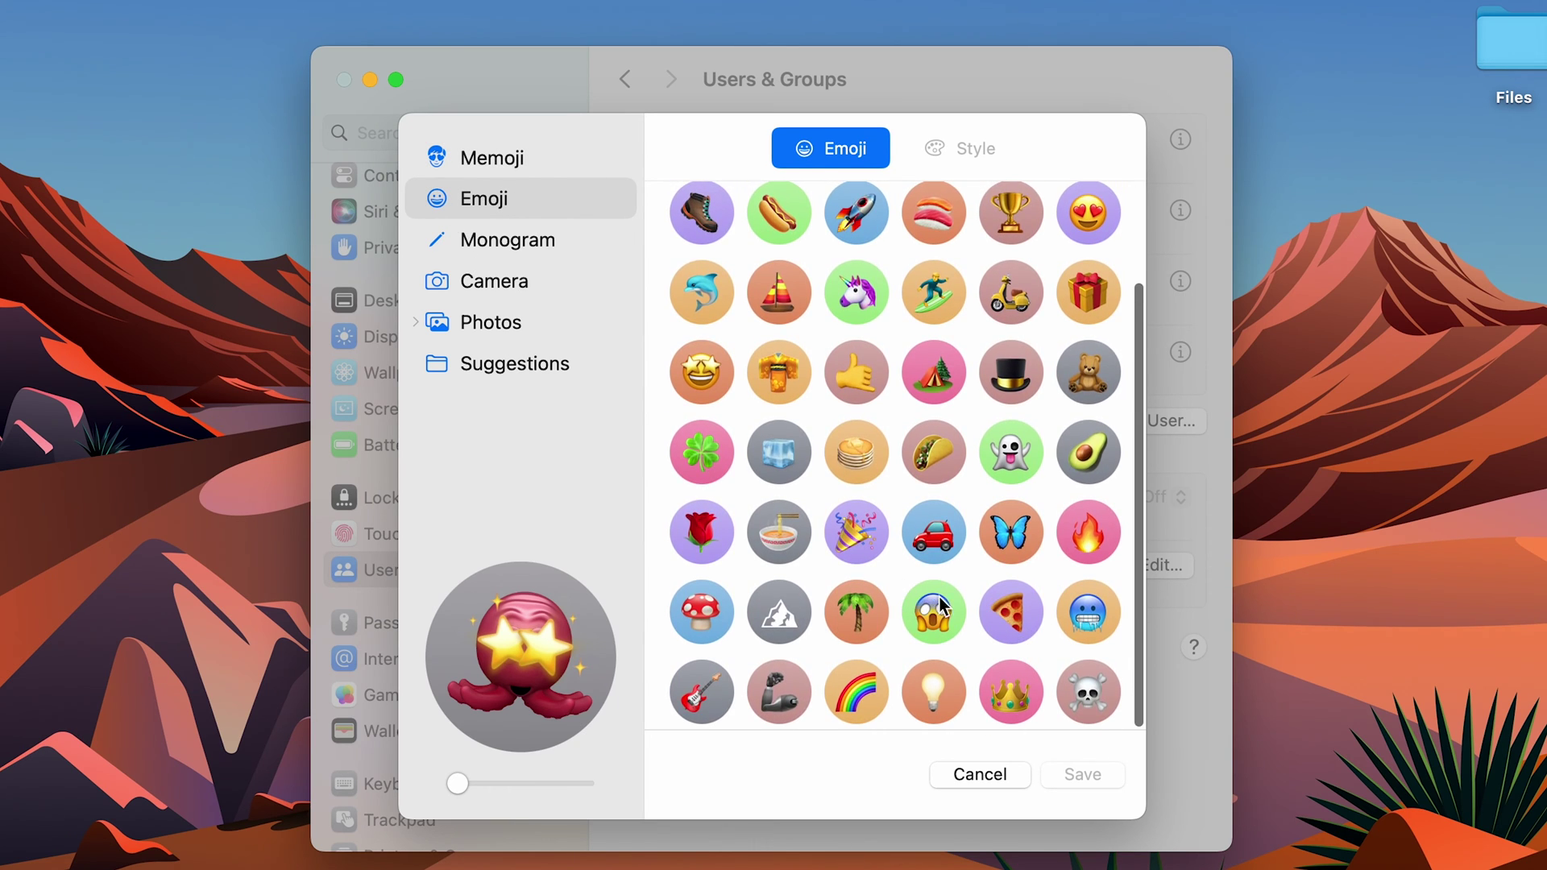
pyautogui.click(934, 620)
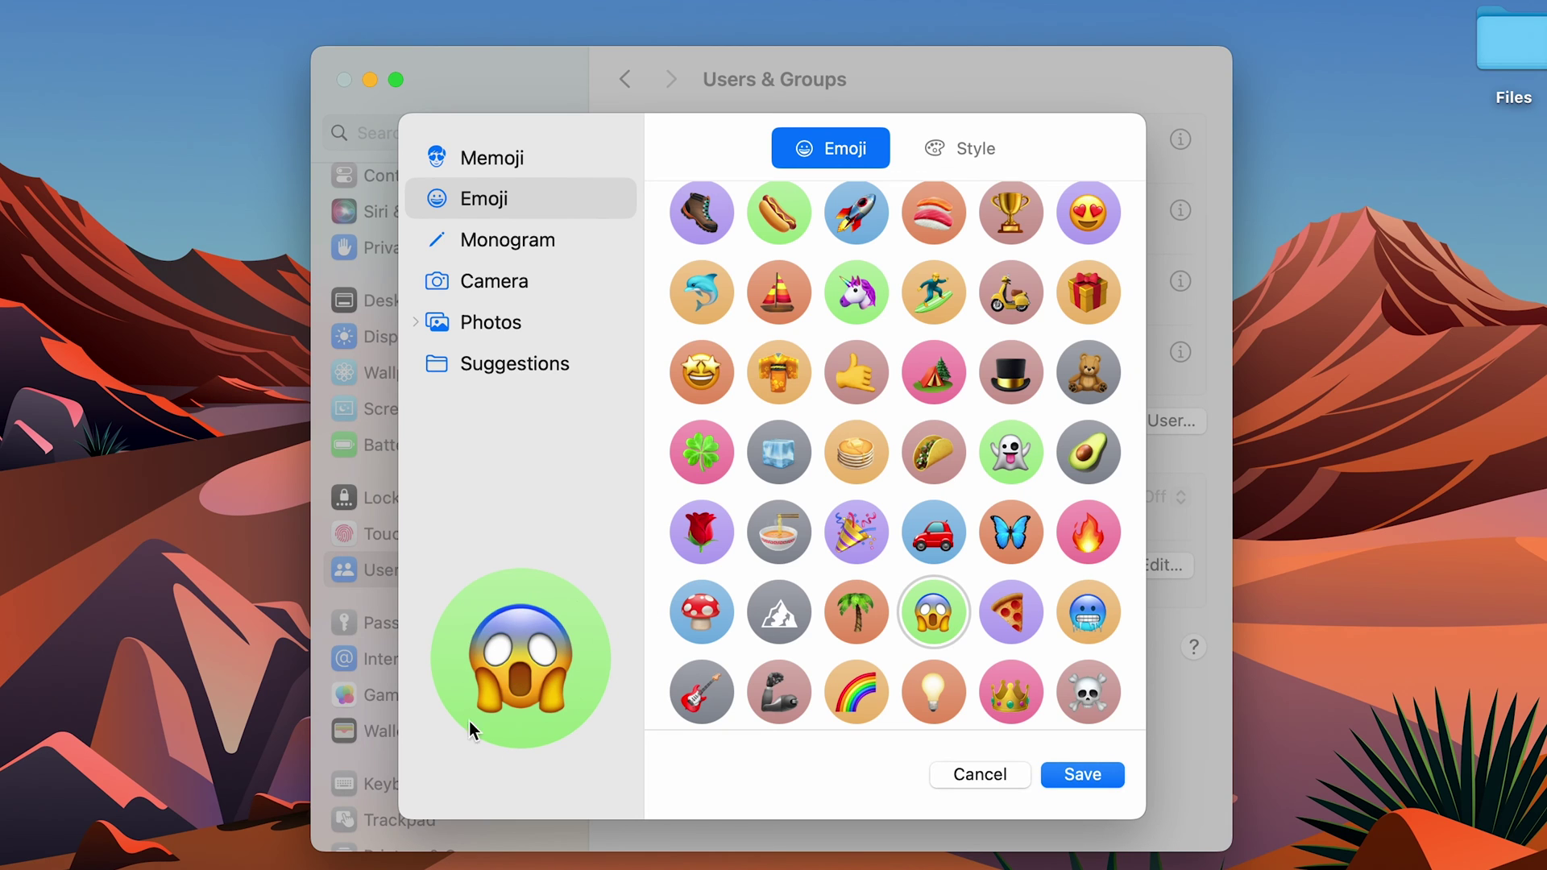
pyautogui.click(1079, 775)
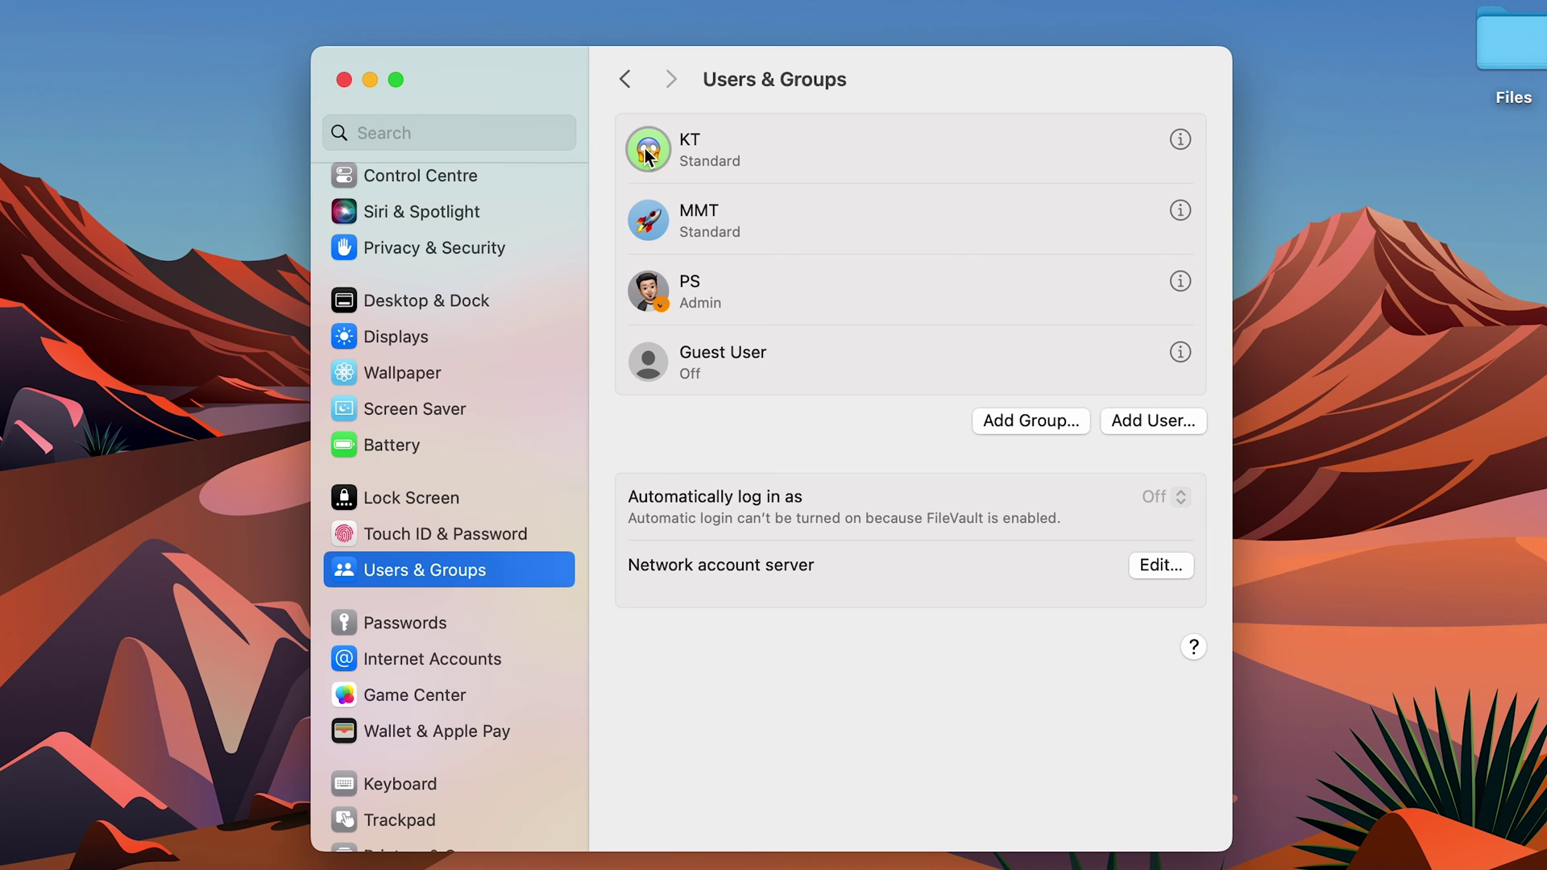
pyautogui.click(645, 148)
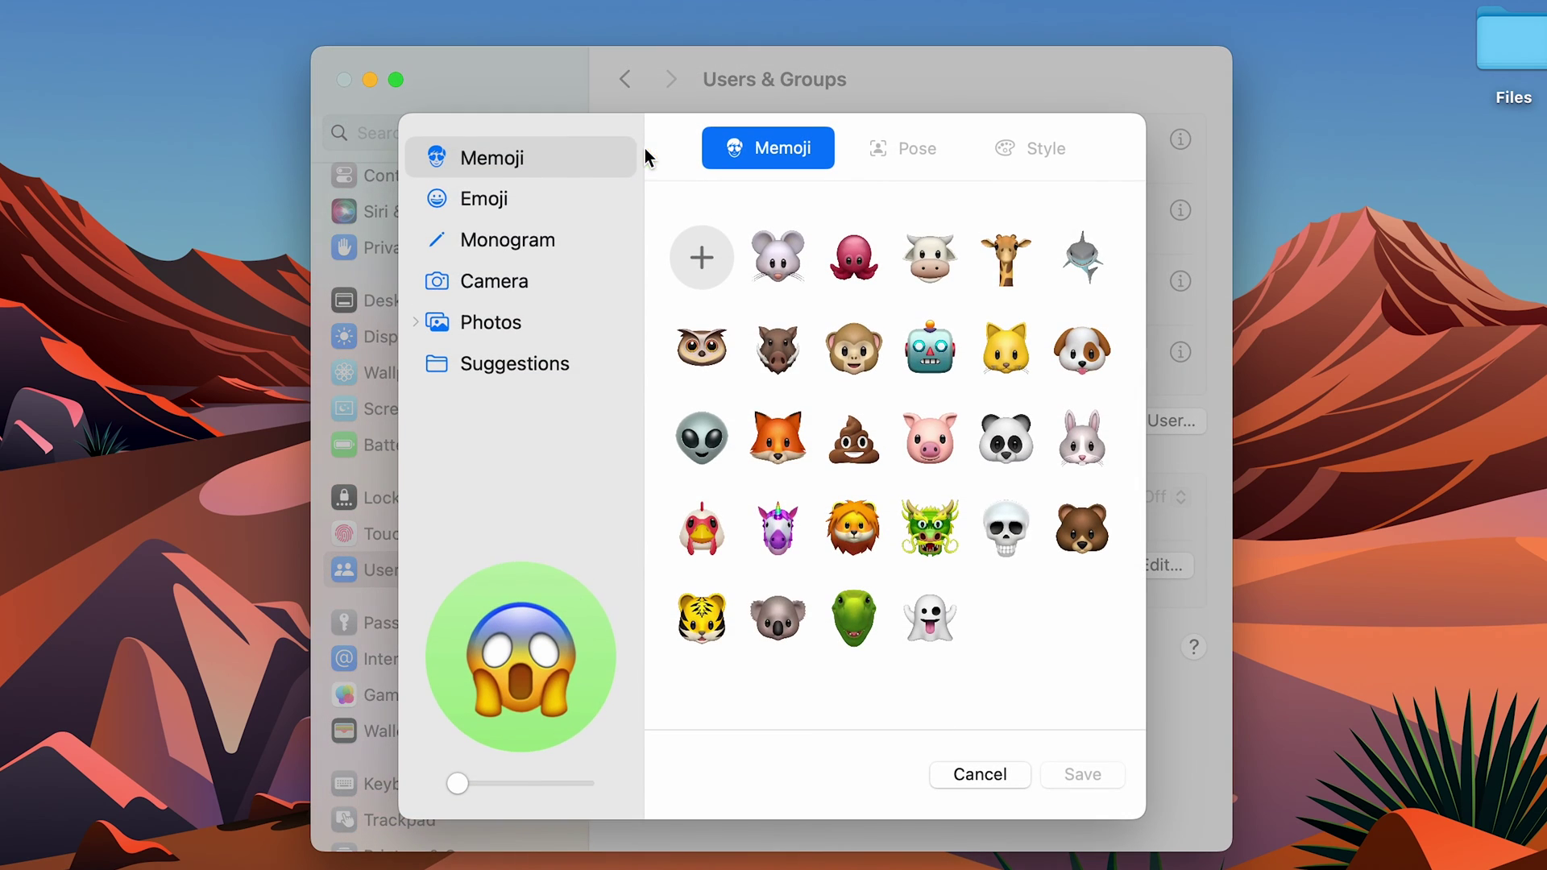
pyautogui.click(514, 251)
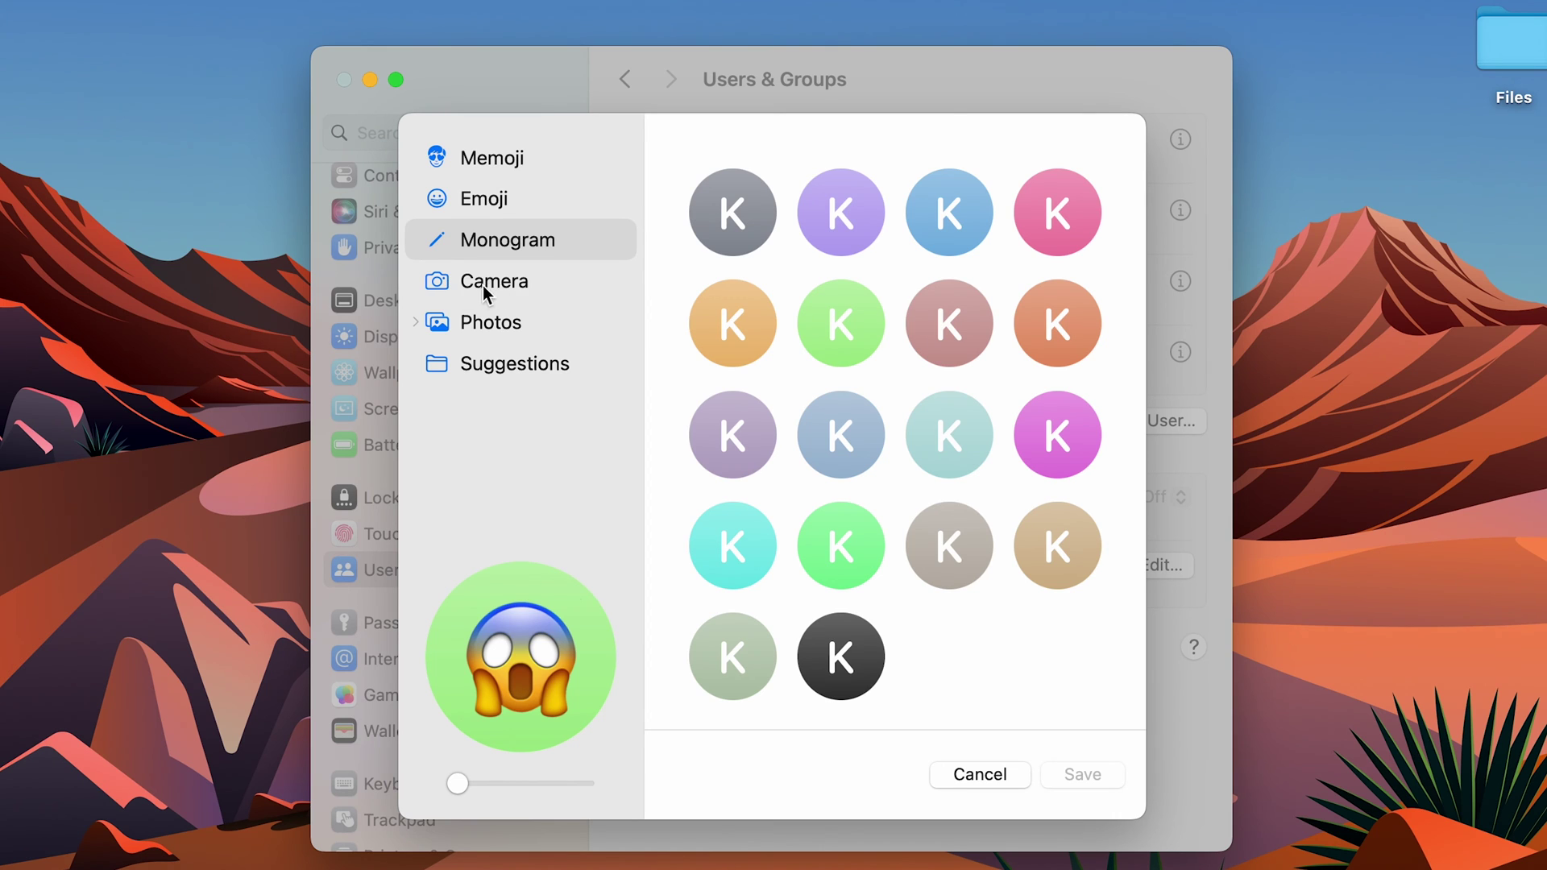
pyautogui.click(418, 326)
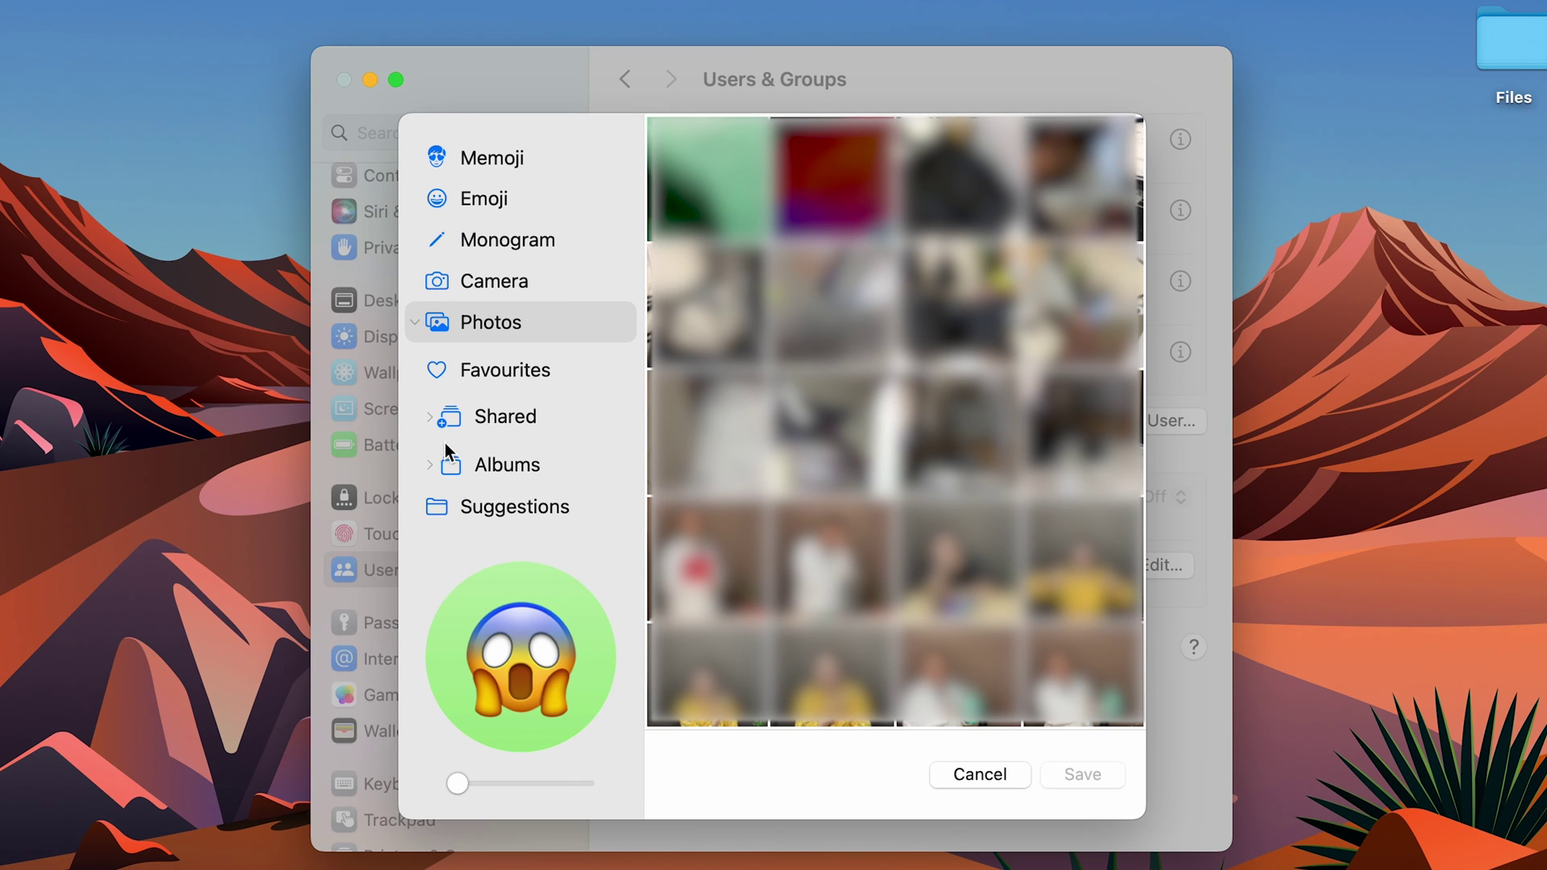
pyautogui.click(501, 470)
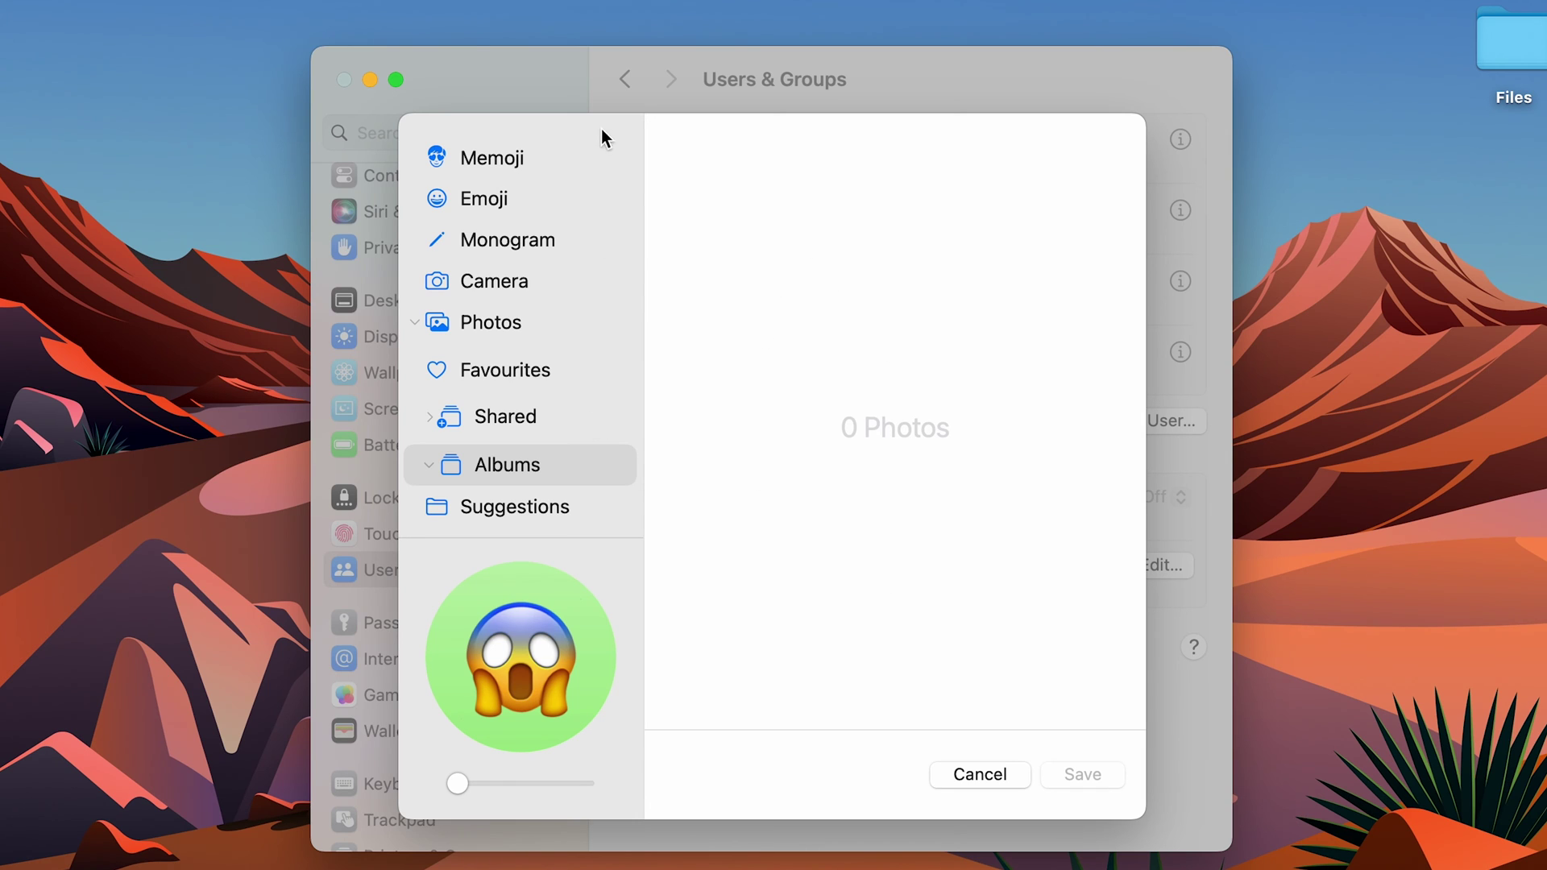
pyautogui.click(496, 155)
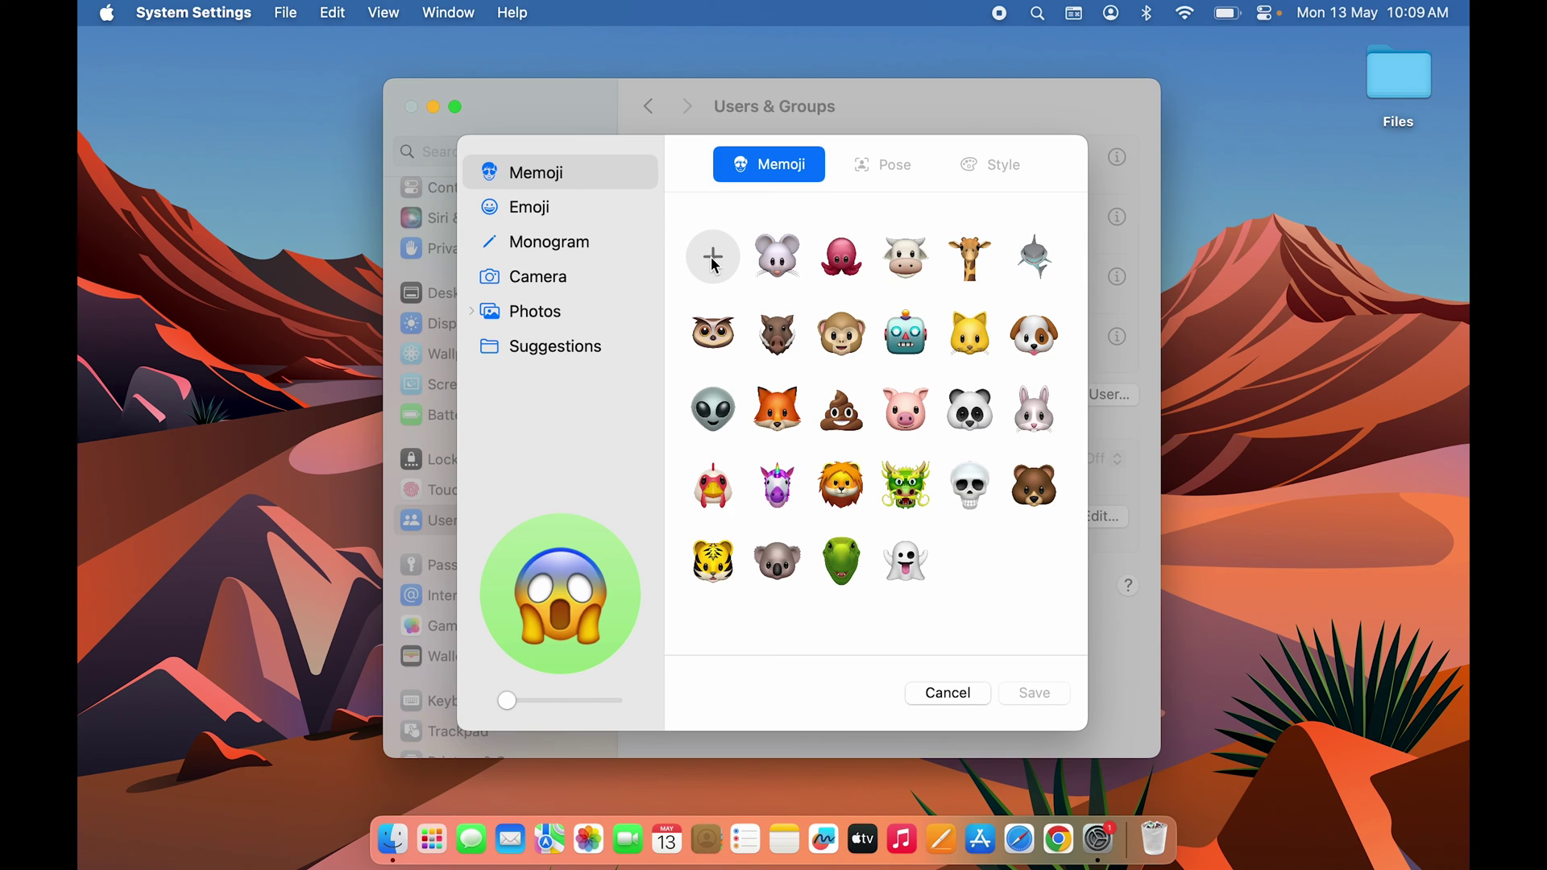
# Choose the fox Memoji in its winking pose.
pyautogui.click(779, 419)
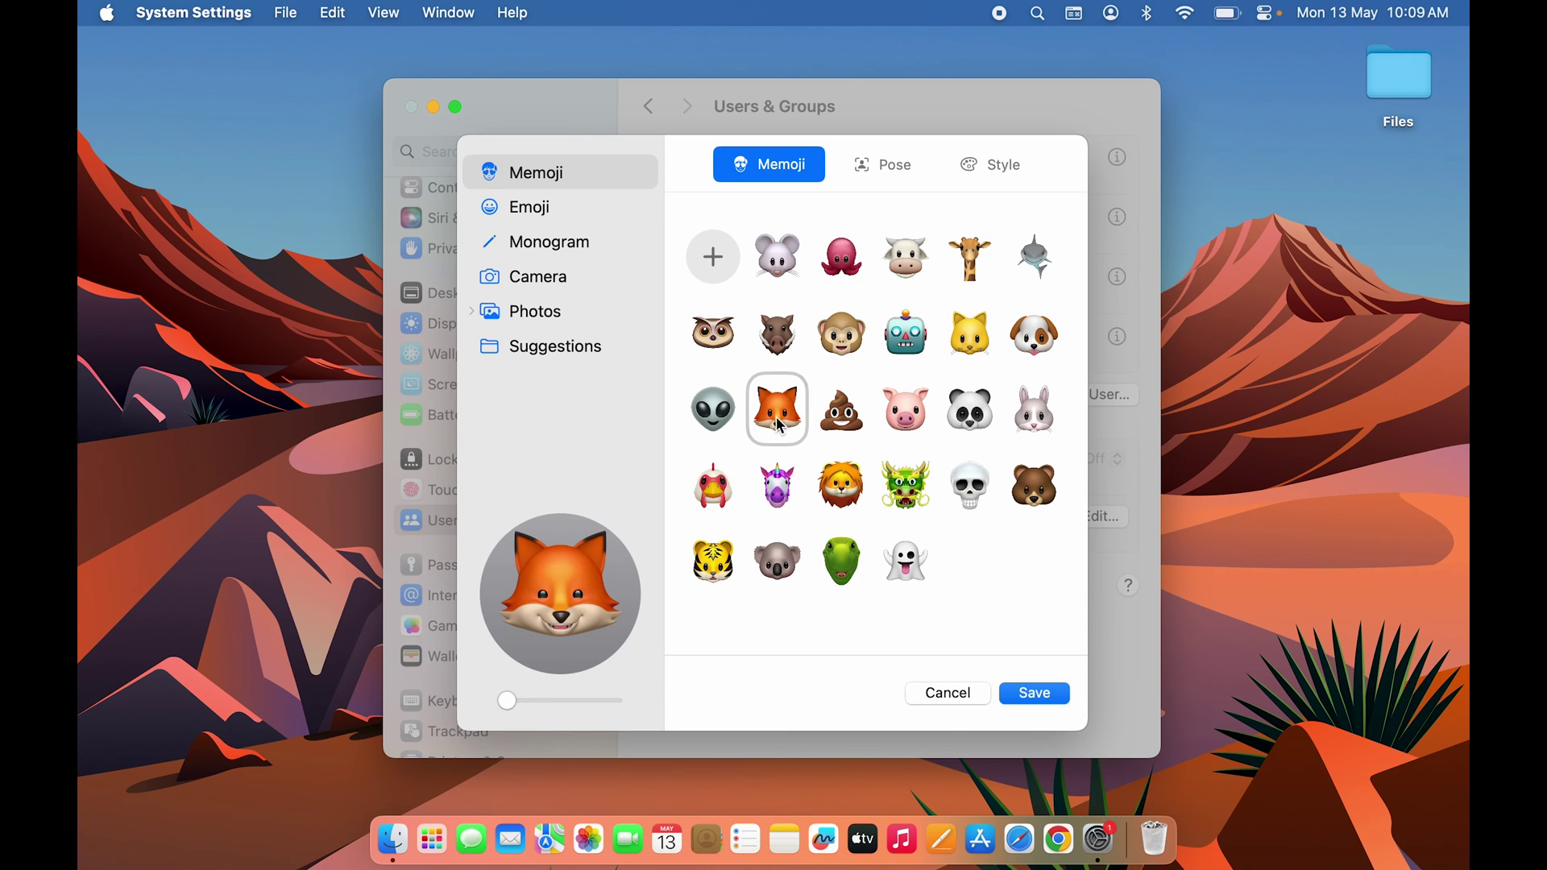
pyautogui.click(895, 135)
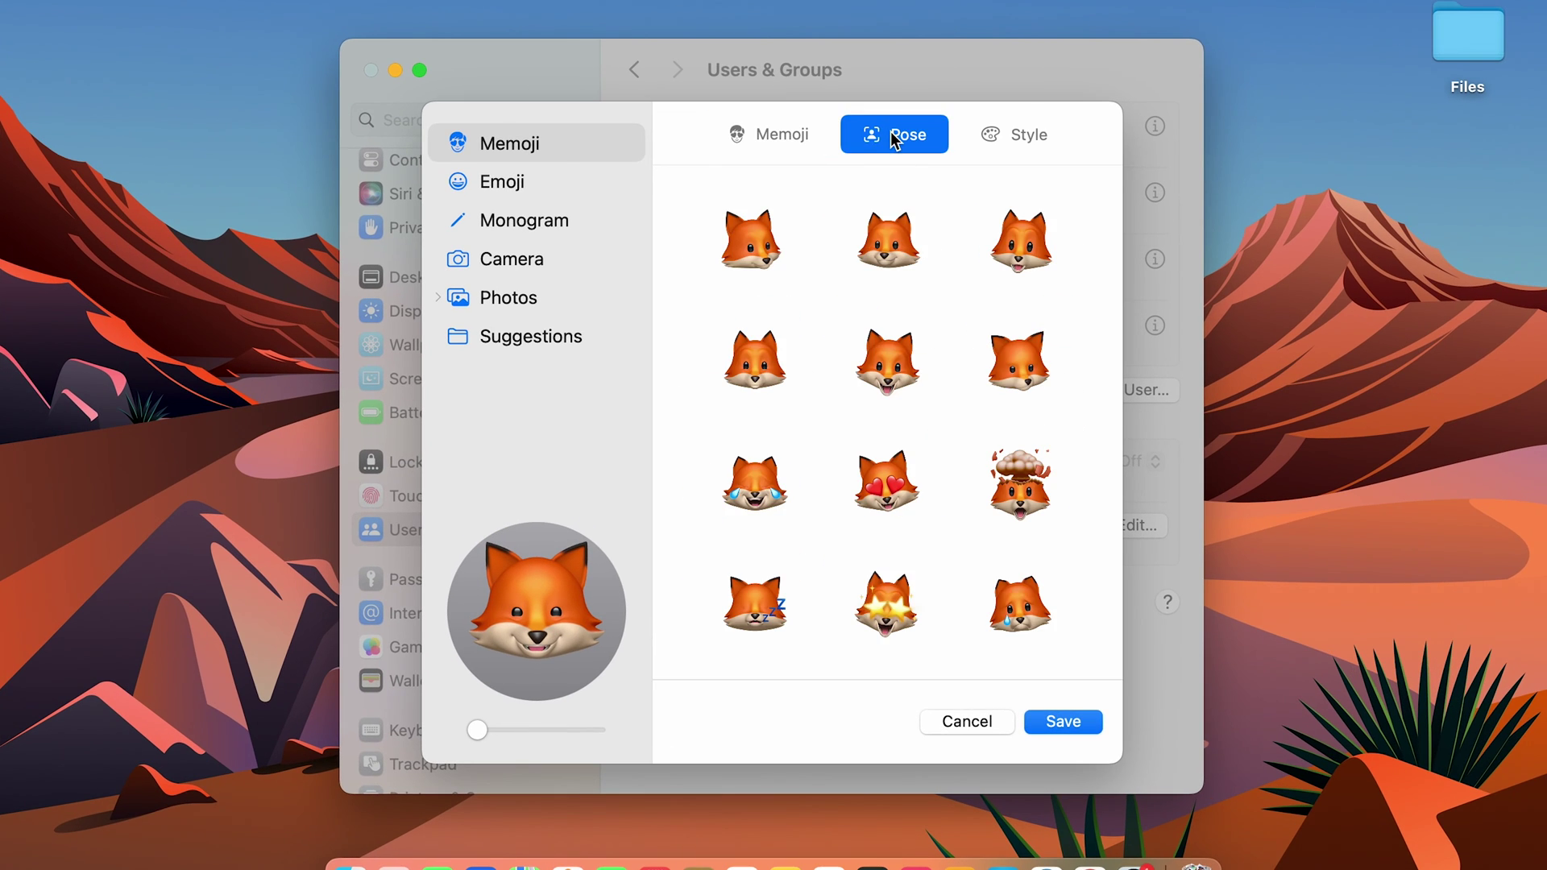
pyautogui.scroll(-3, 934, 495)
pyautogui.scroll(-5, 932, 497)
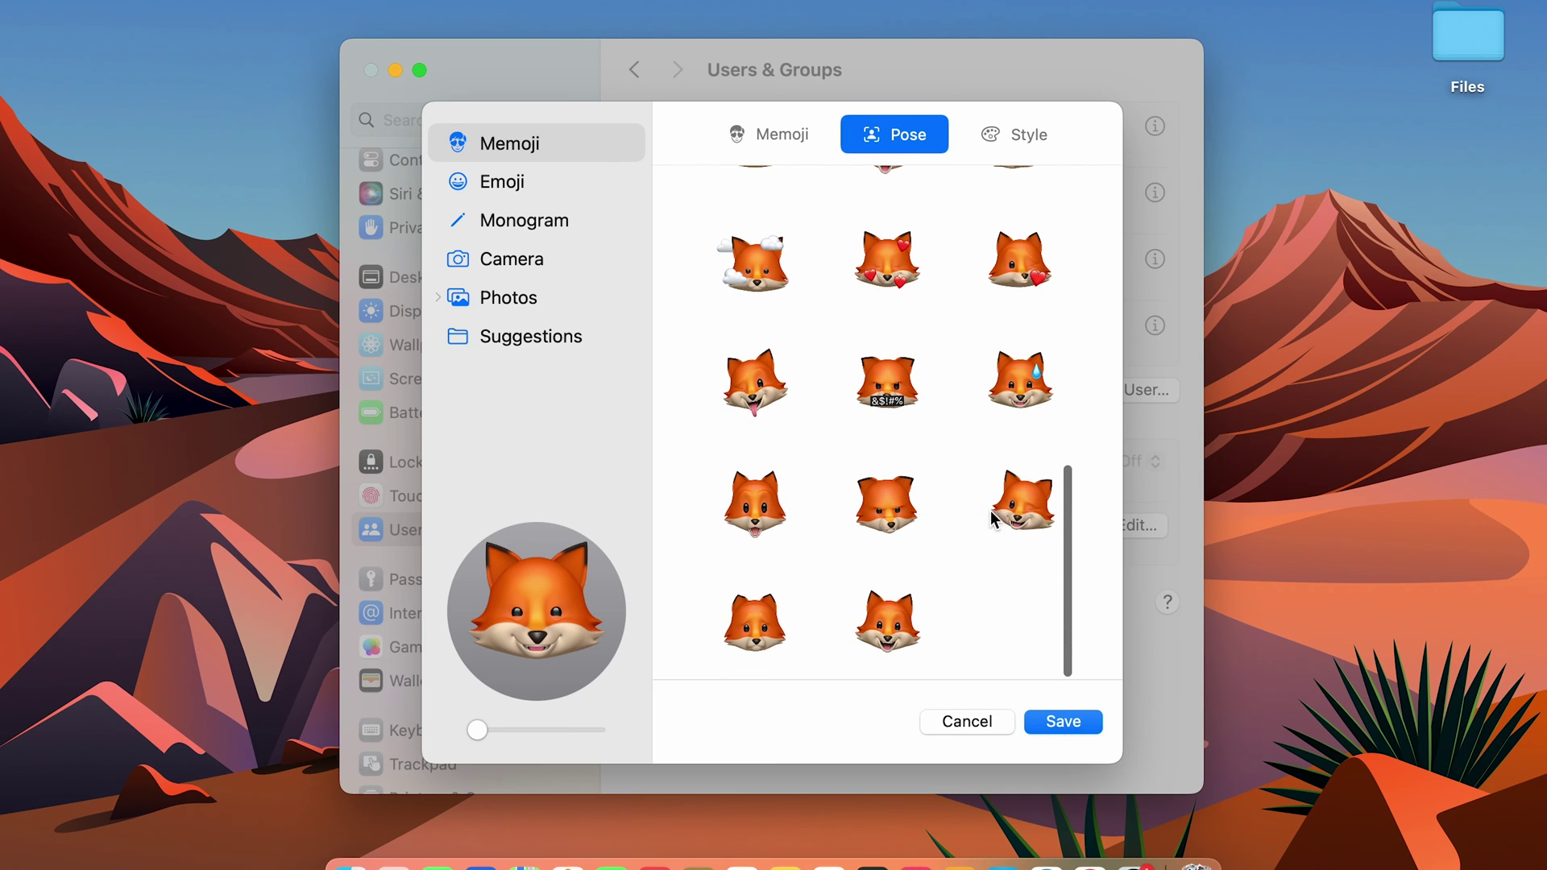
pyautogui.click(1020, 512)
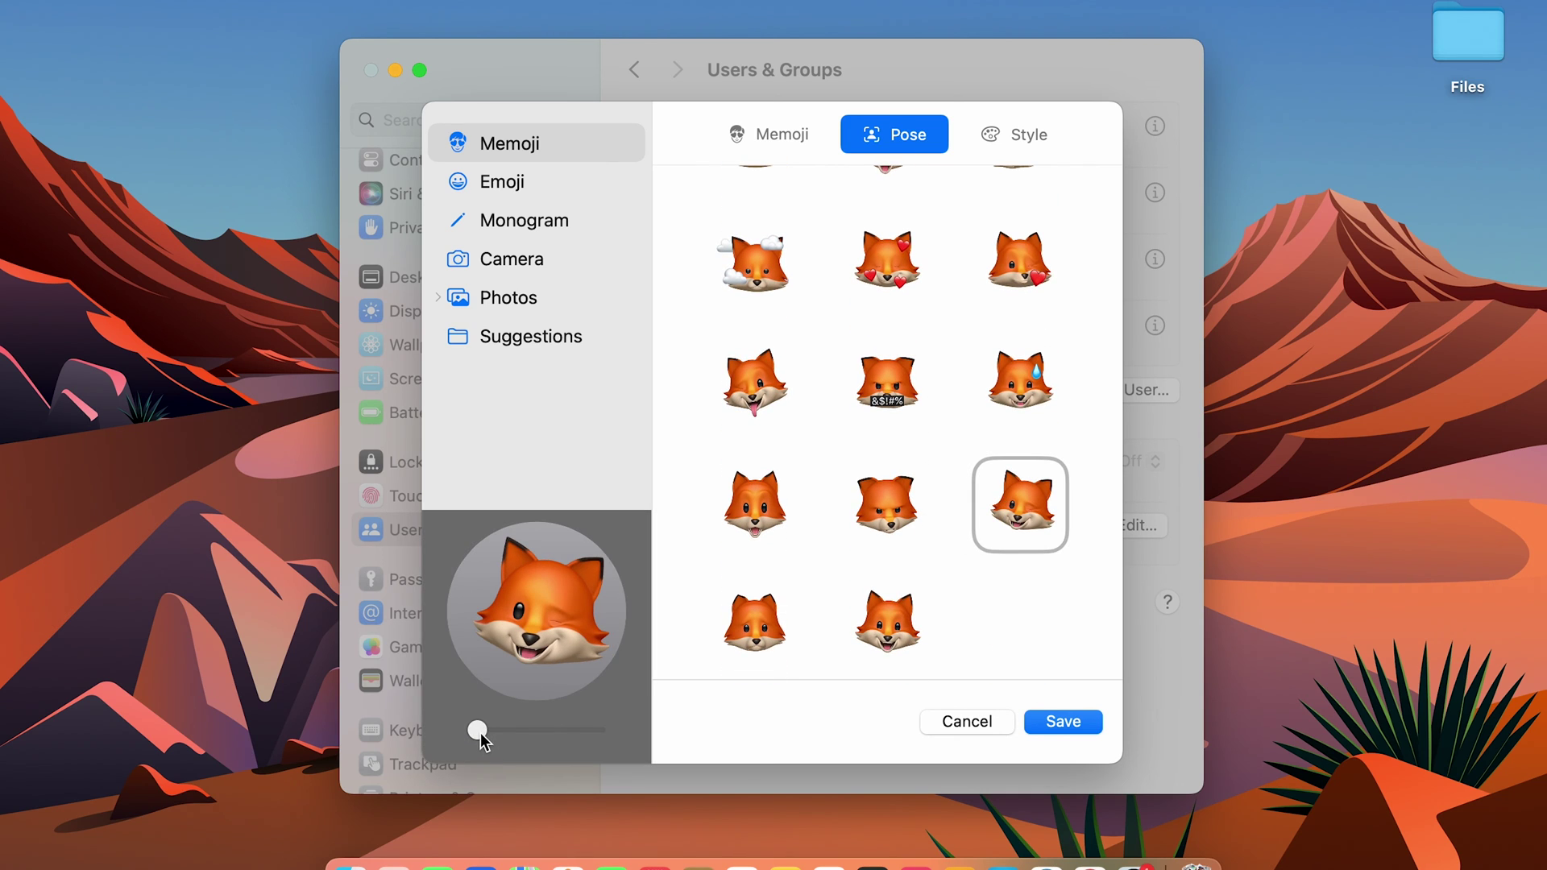
# Zoom in and reposition the fox, save it, and close System Settings.
pyautogui.moveTo(484, 737); pyautogui.dragTo(495, 738)
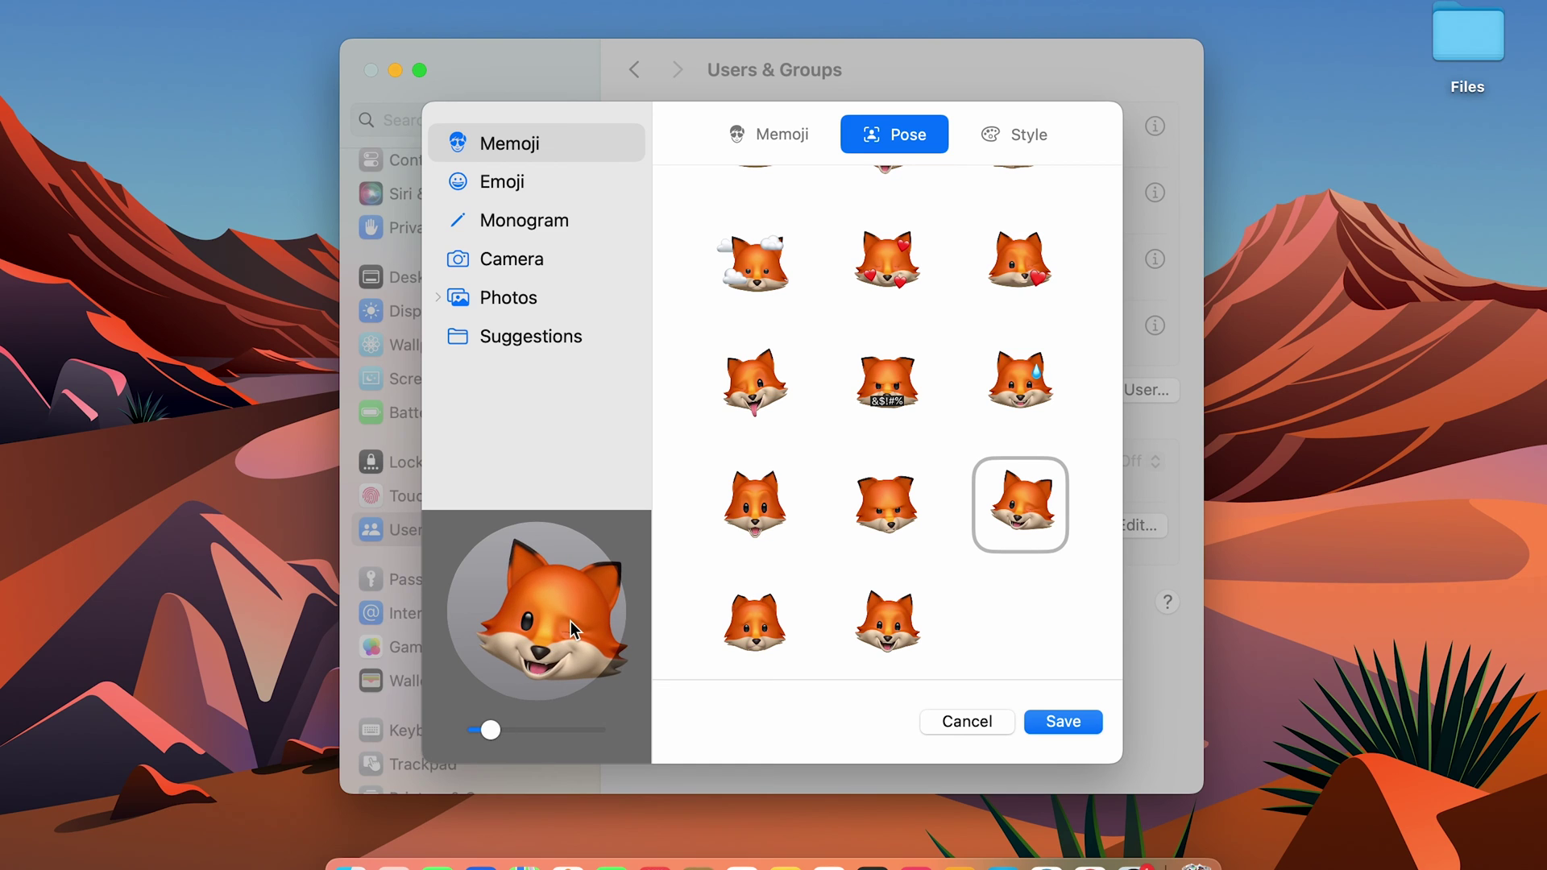
pyautogui.moveTo(559, 621); pyautogui.dragTo(548, 620)
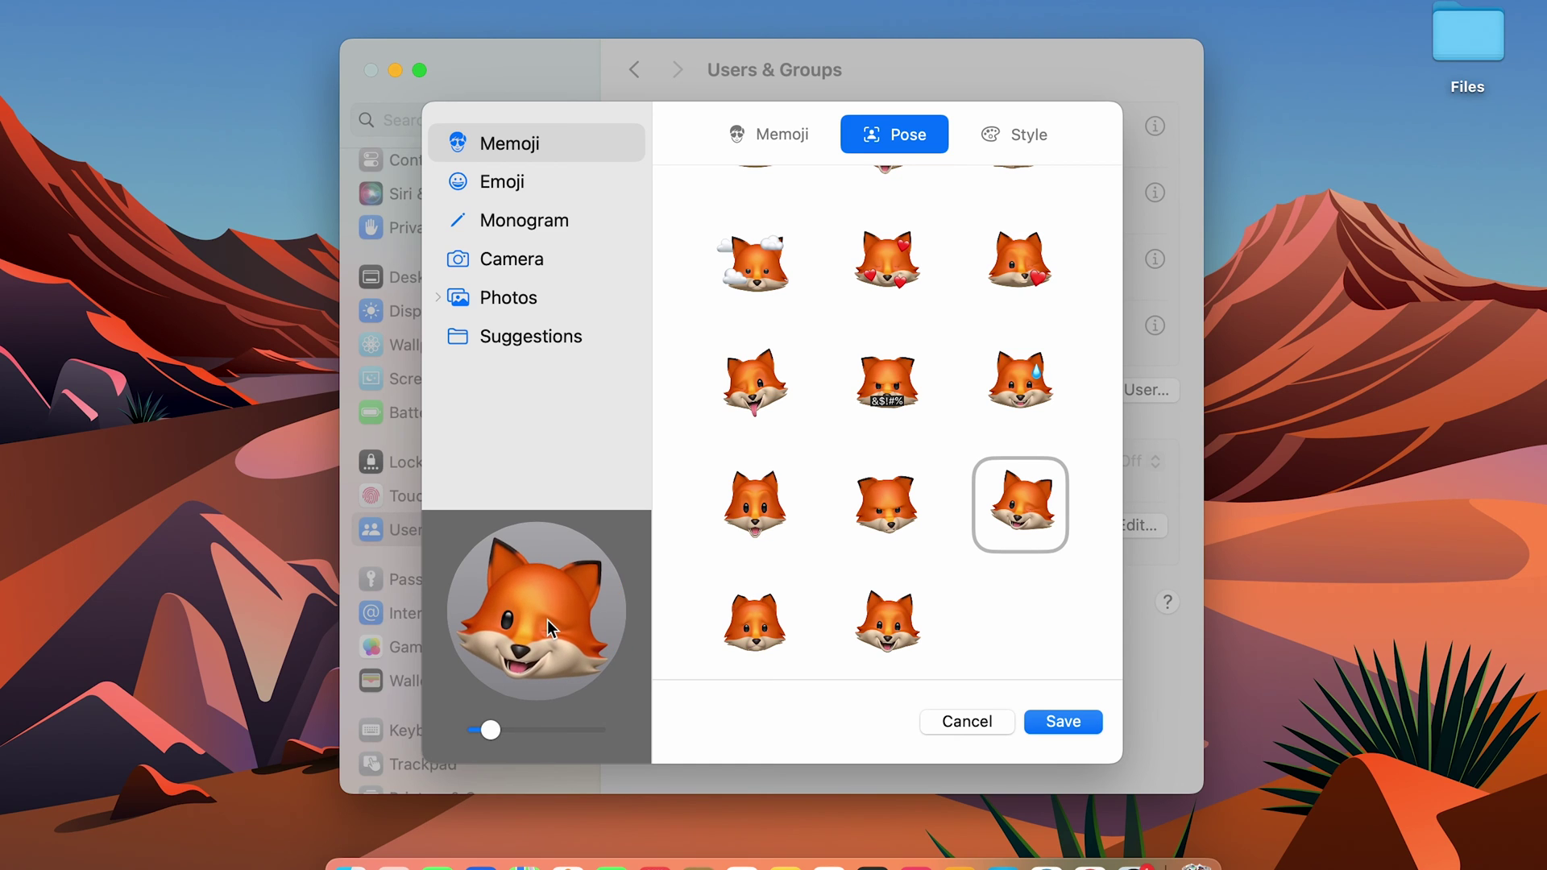
pyautogui.click(1063, 722)
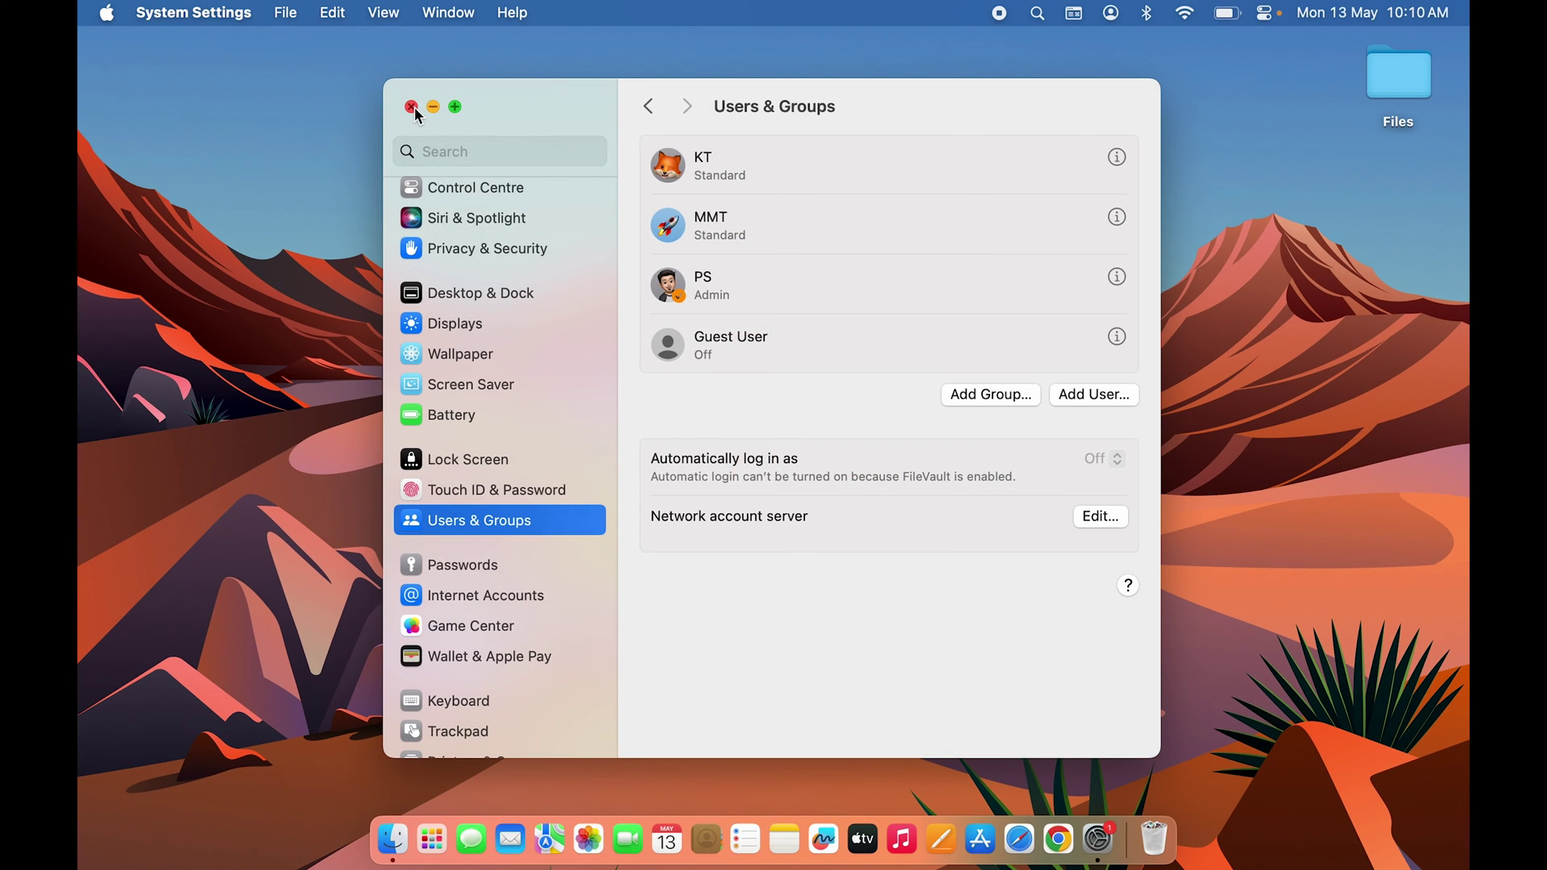
pyautogui.click(412, 107)
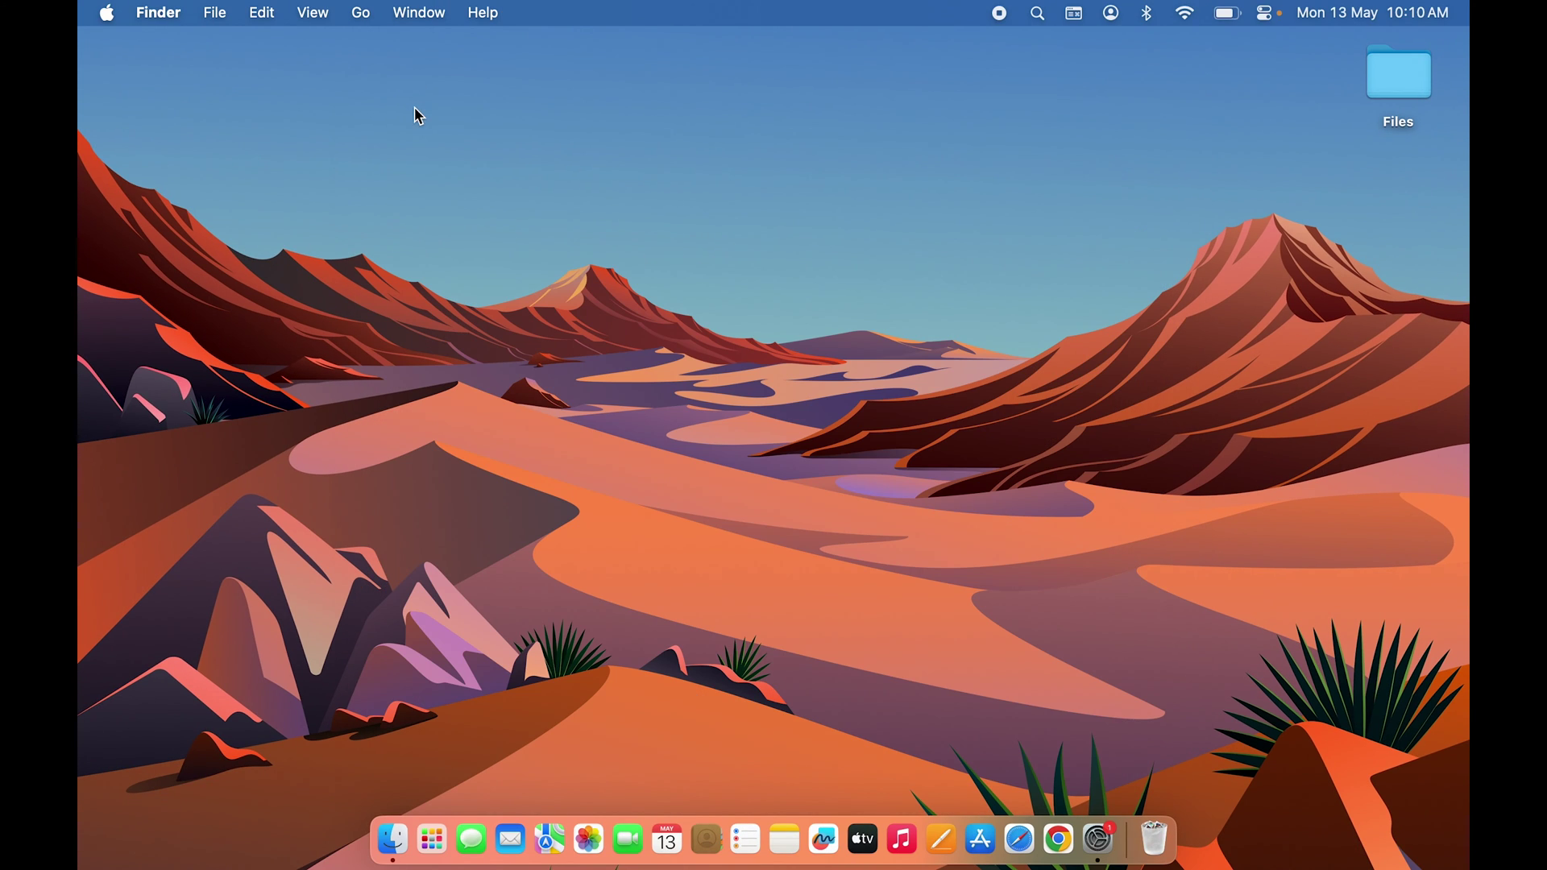
pyautogui.click(120, 20)
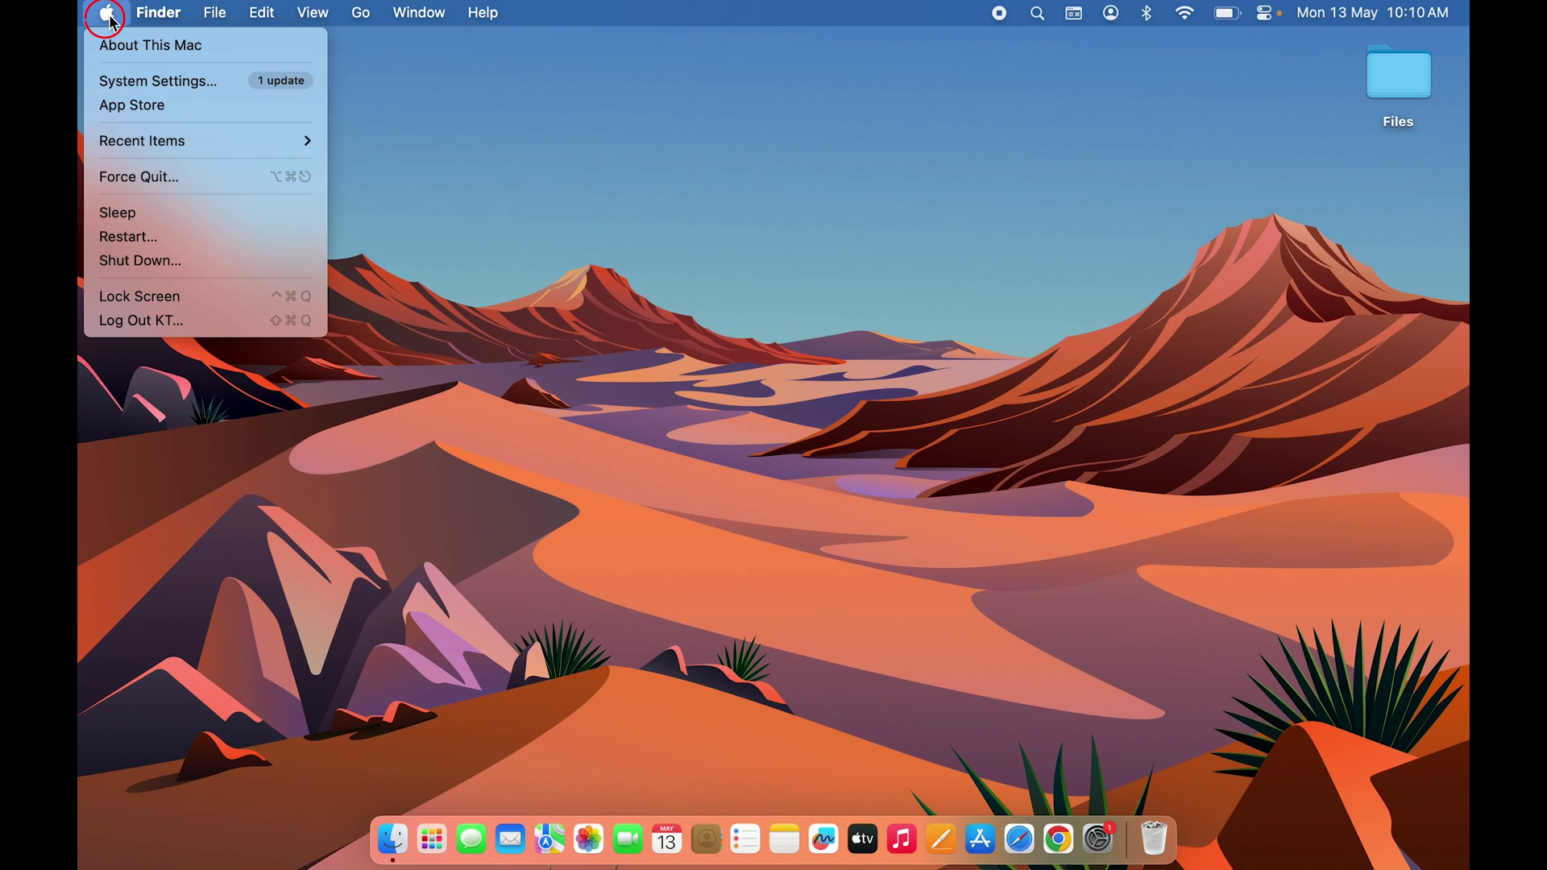
pyautogui.click(157, 304)
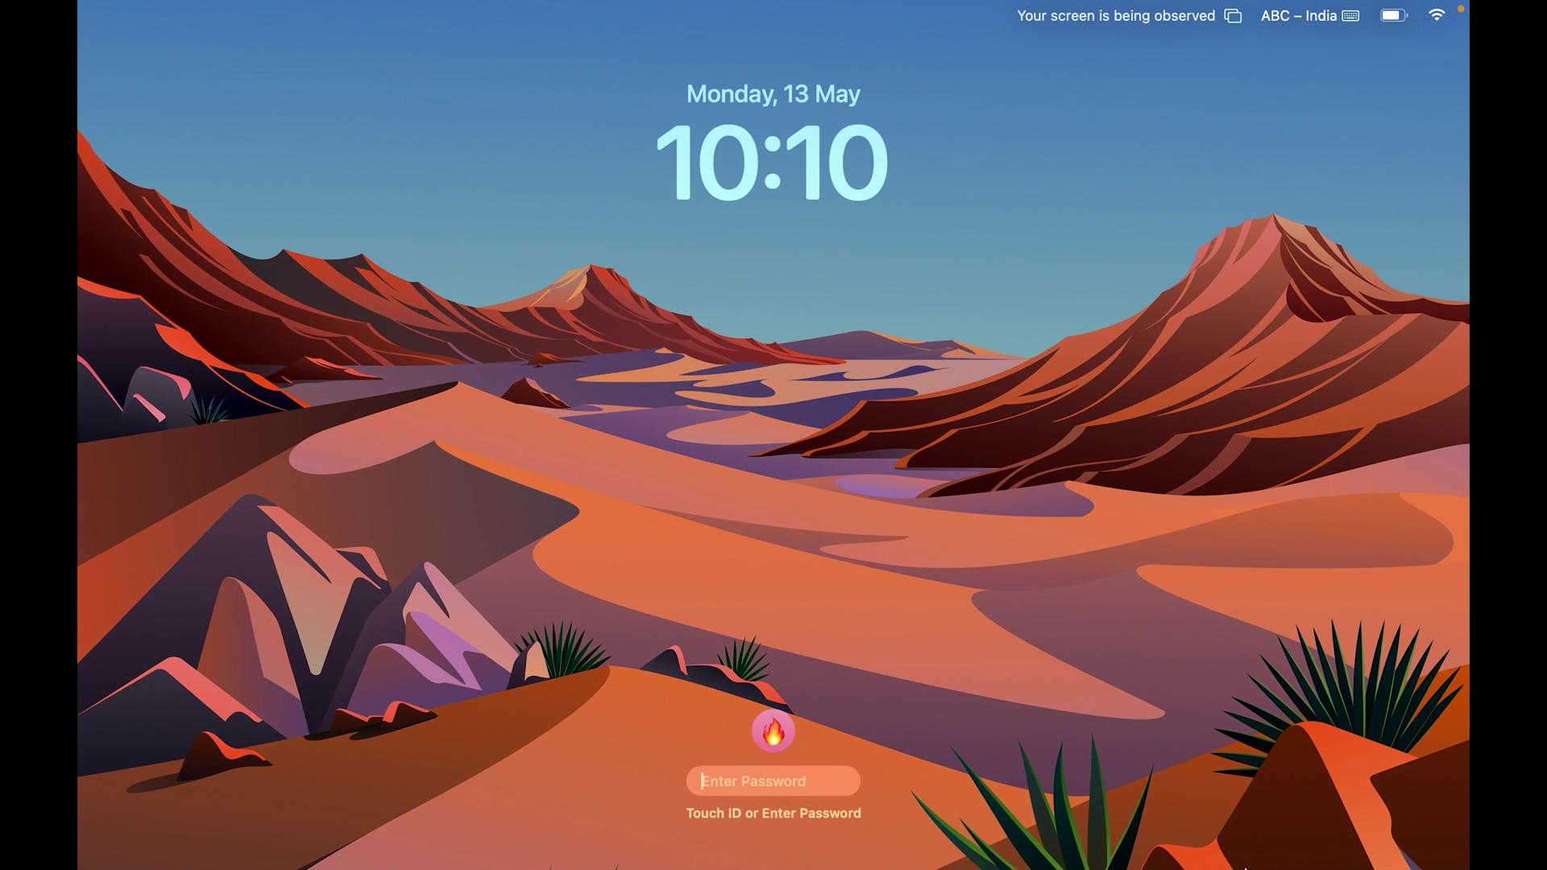
pyautogui.click(762, 735)
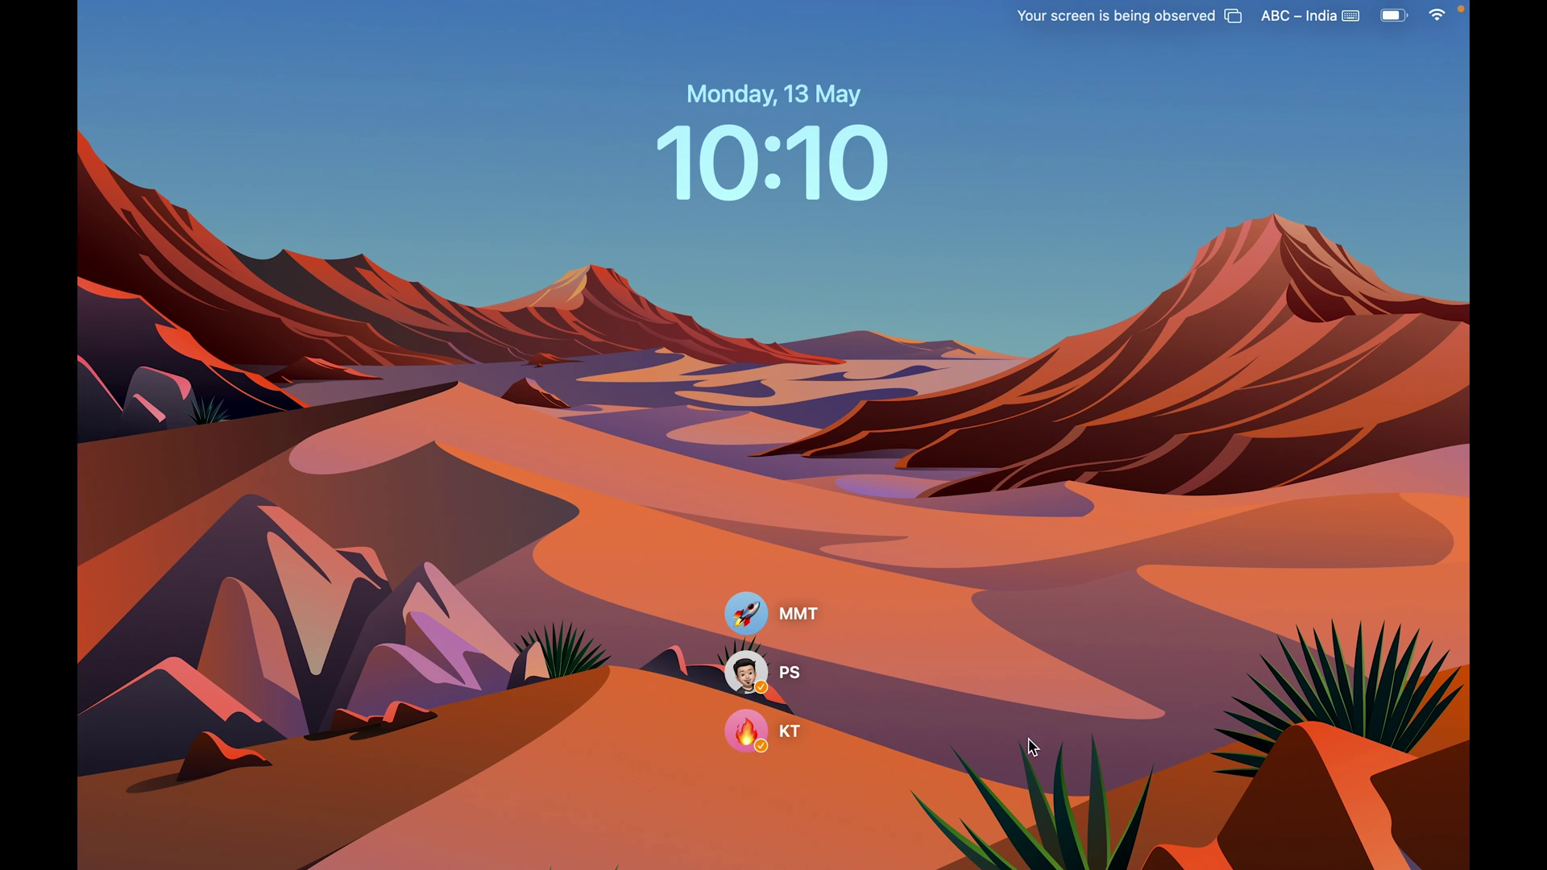
pyautogui.click(731, 745)
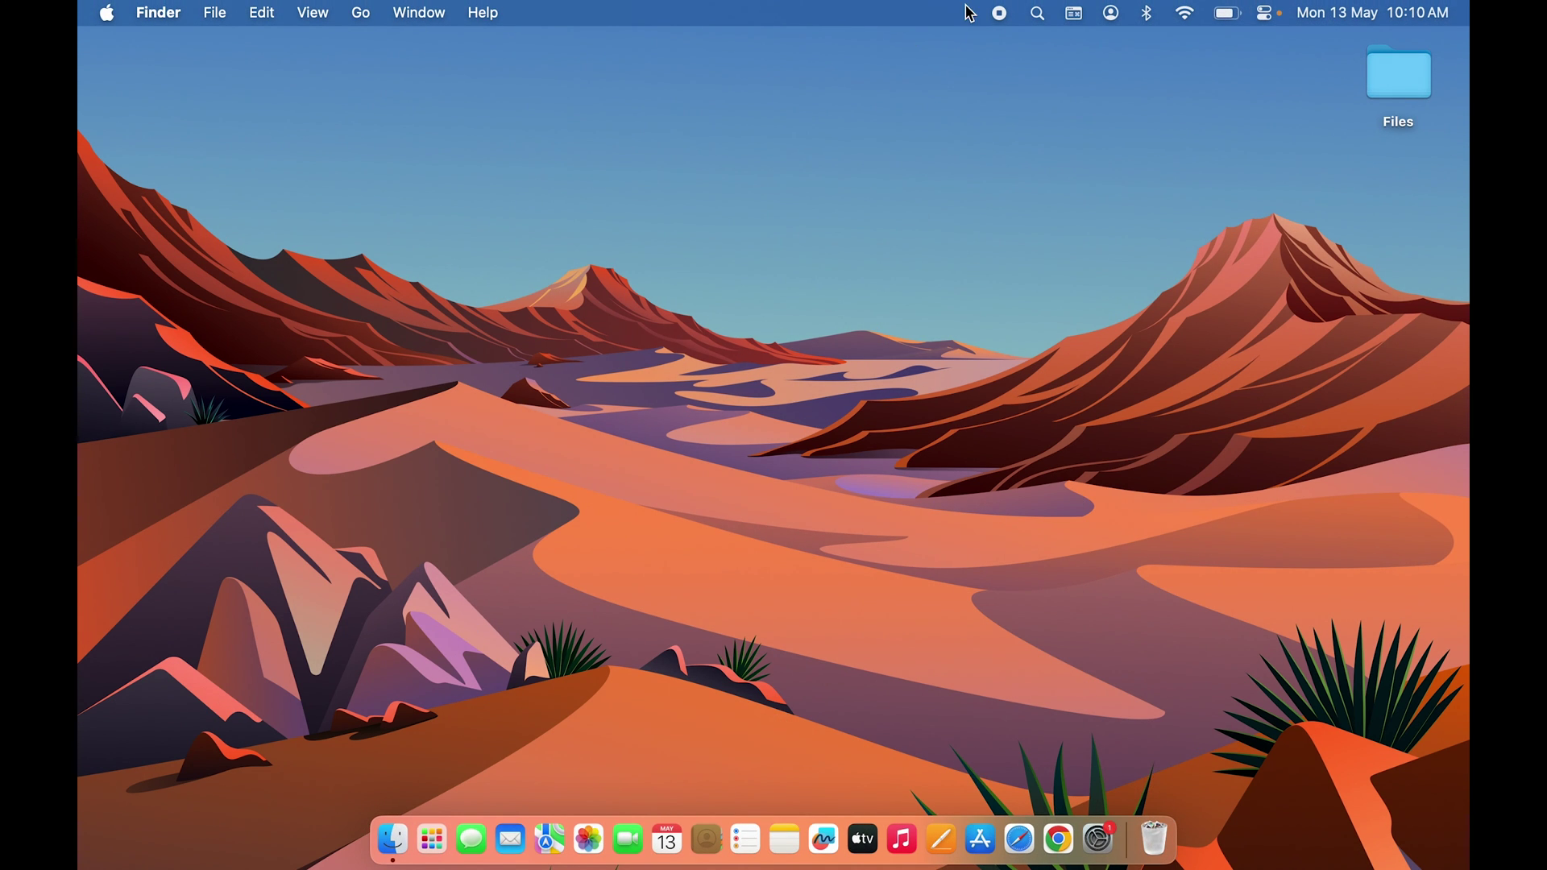
# Check the fox picture in the user switching menu, then lock the Mac and choose the account.
pyautogui.click(1112, 13)
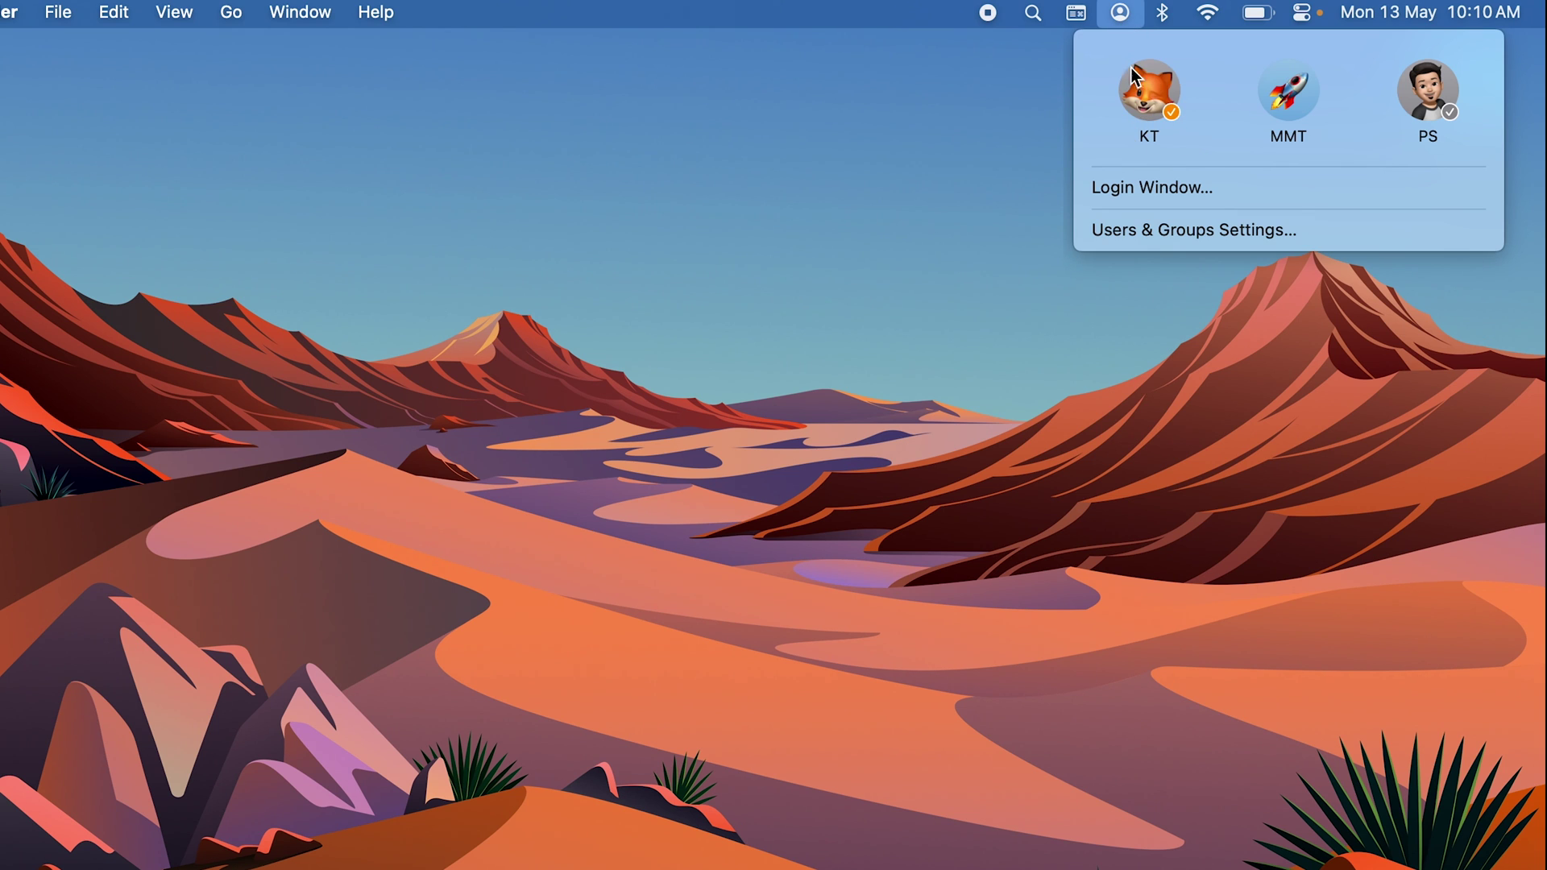
pyautogui.click(941, 363)
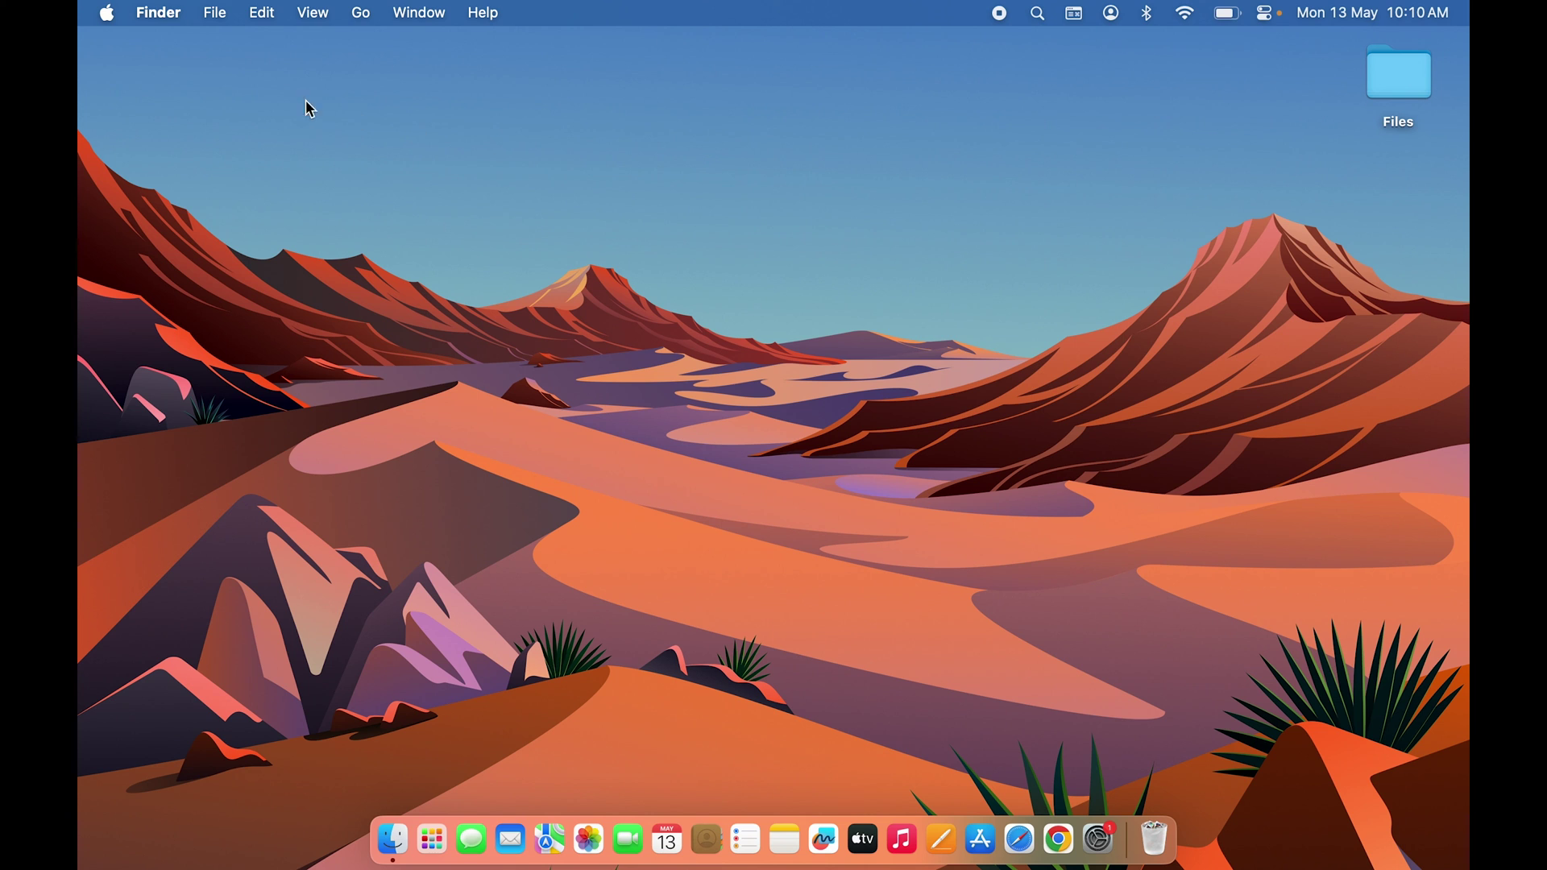
pyautogui.click(102, 14)
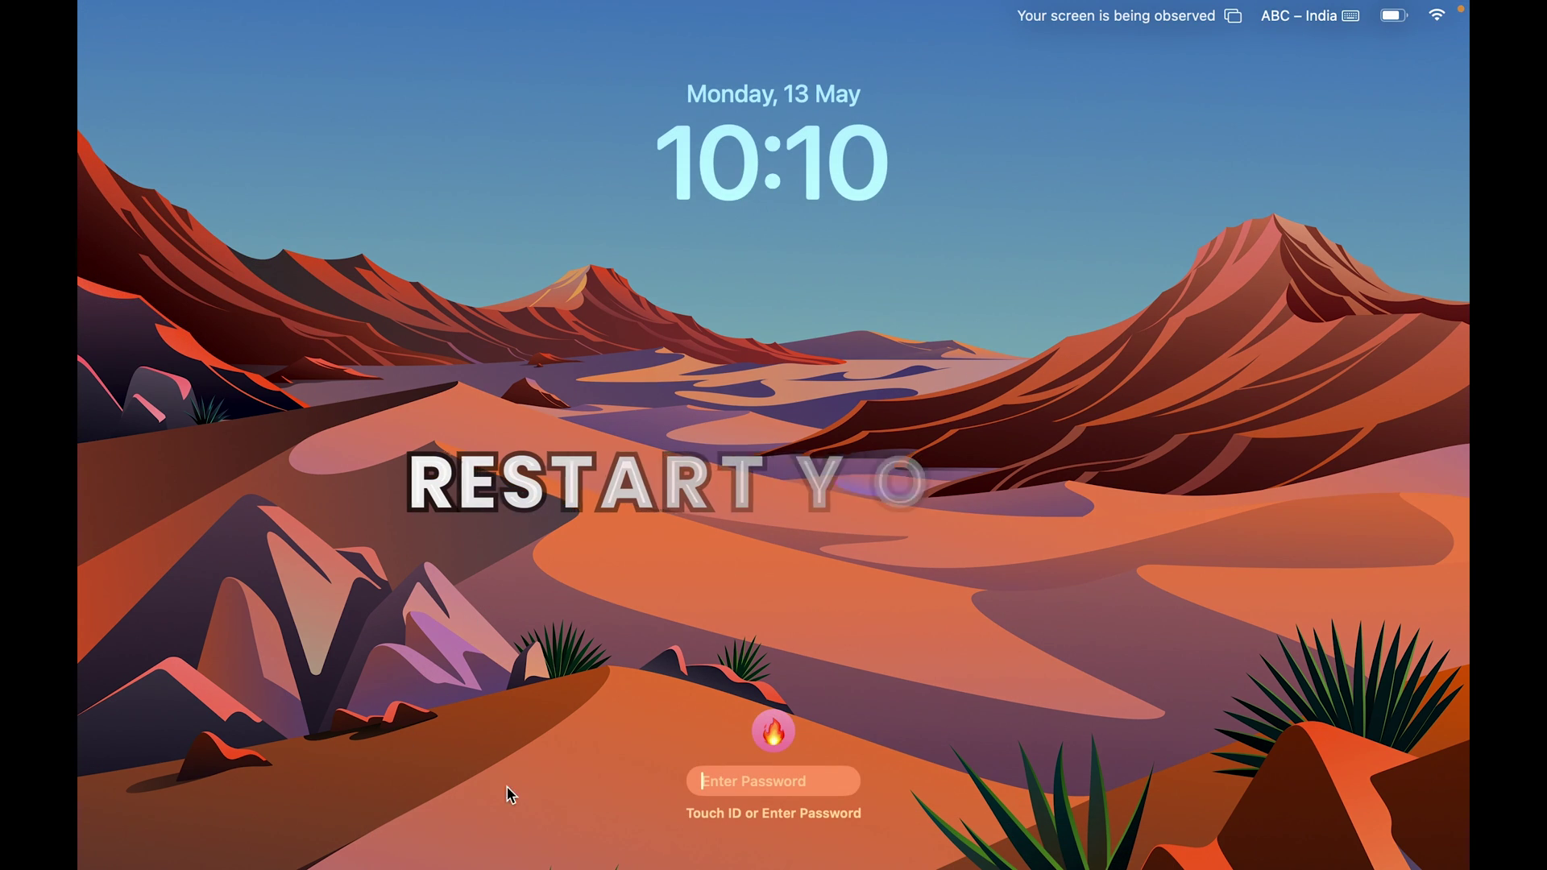
pyautogui.press('Escape')
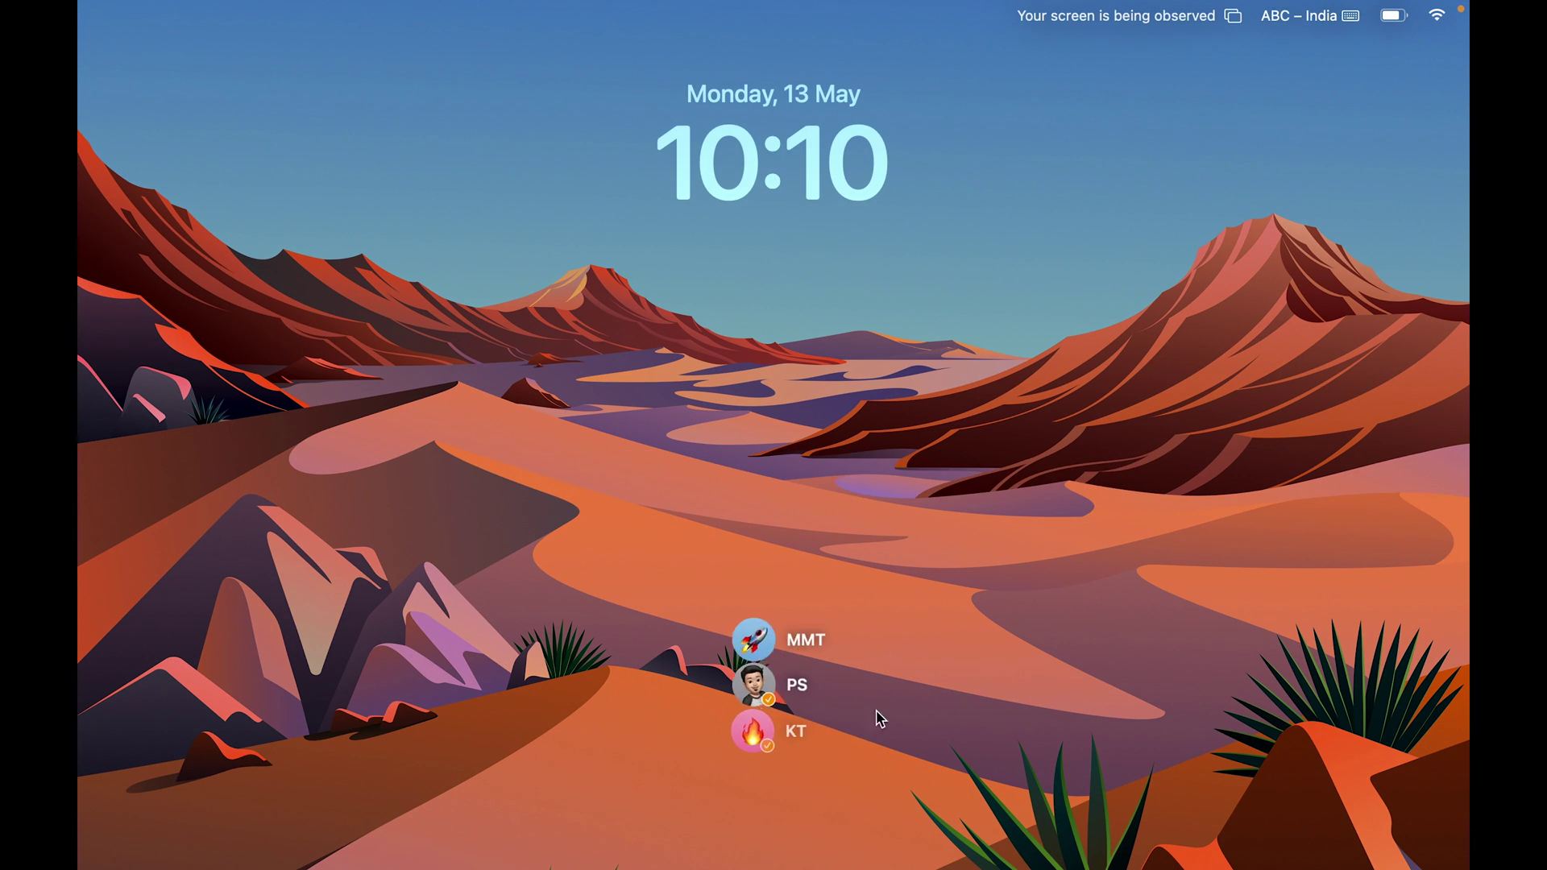
pyautogui.click(756, 743)
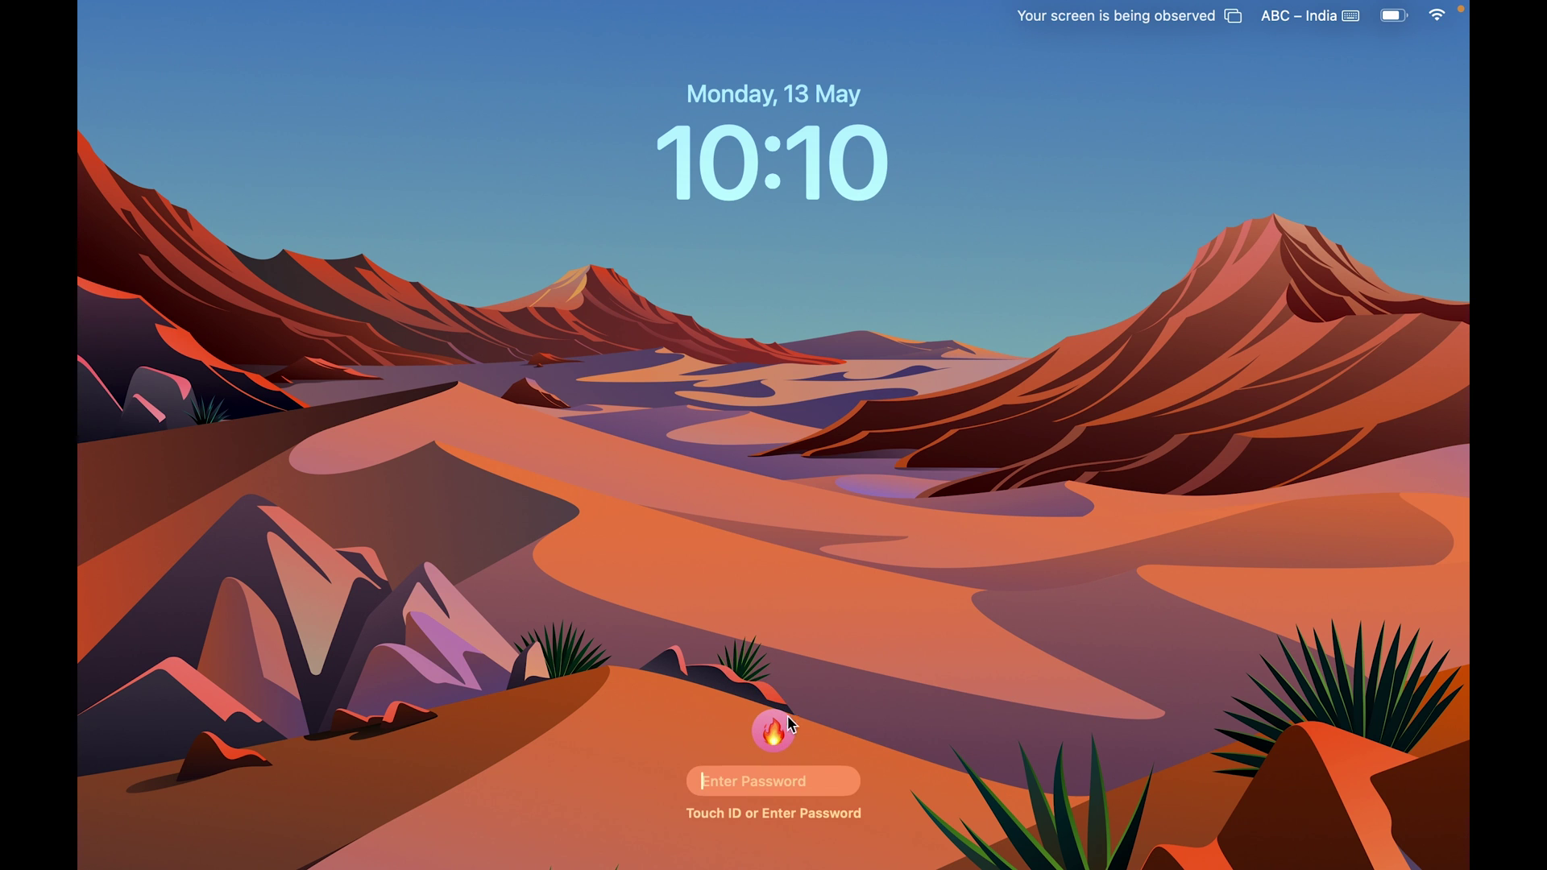